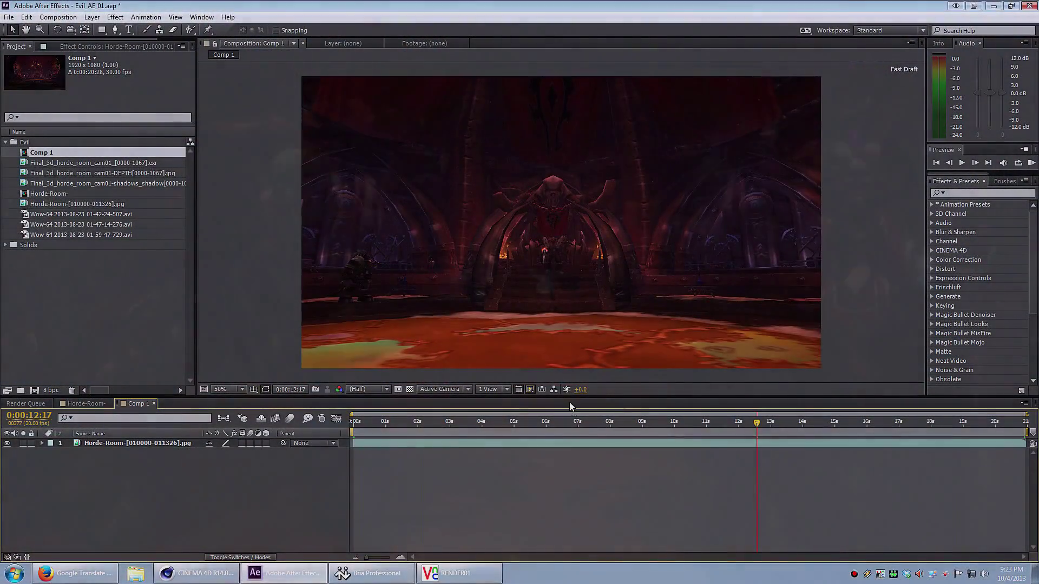
Step: Enlarge the composition viewer and scrub through the Horde-Room footage to review the camera move
drag(570, 406, 572, 430)
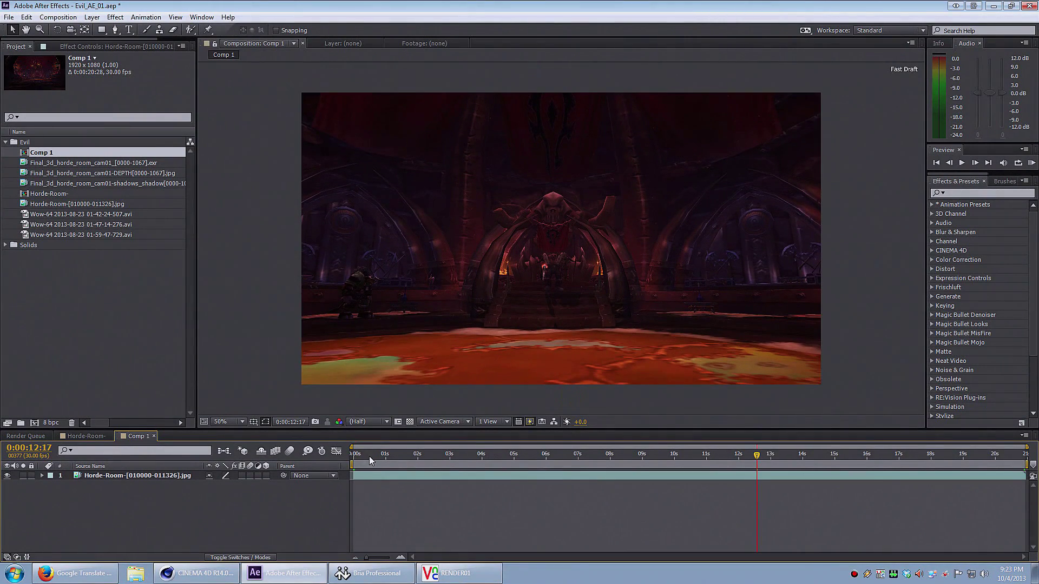
drag(371, 460, 439, 495)
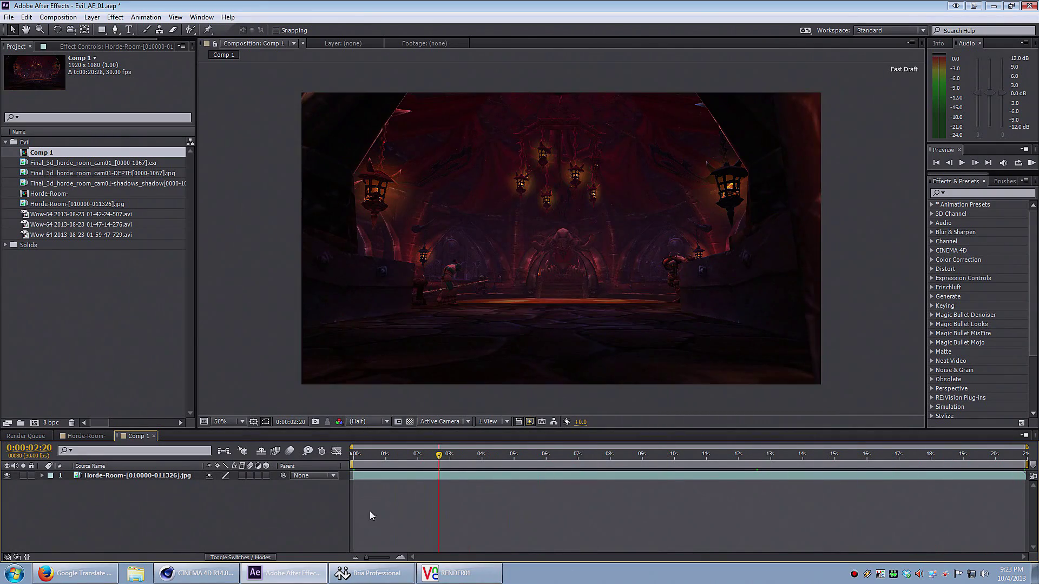
Step: Apply Track Camera to the Horde-Room layer to start the 3D Camera Tracker analysis
click(385, 476)
right_click(393, 476)
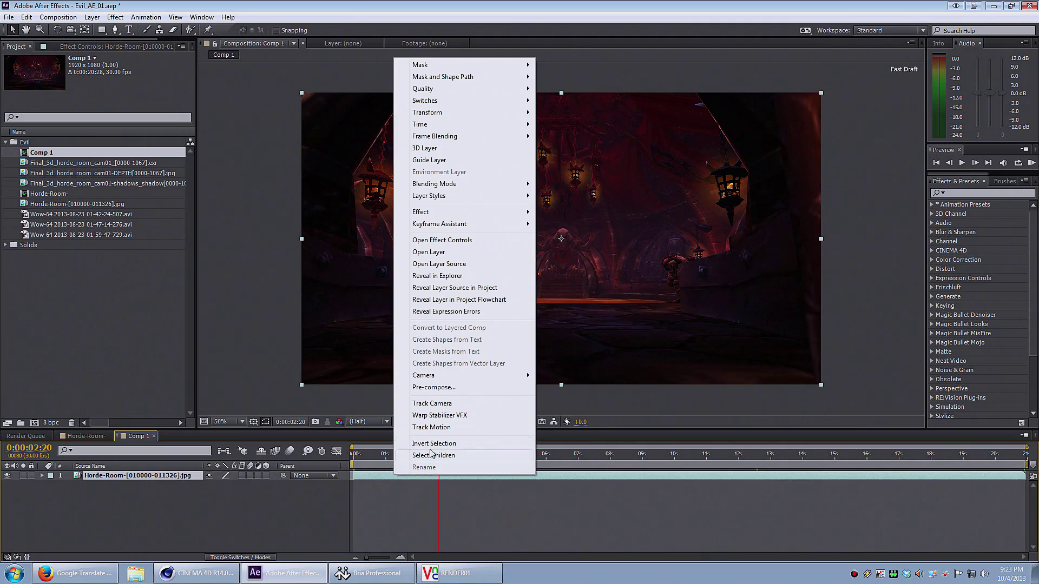
click(432, 403)
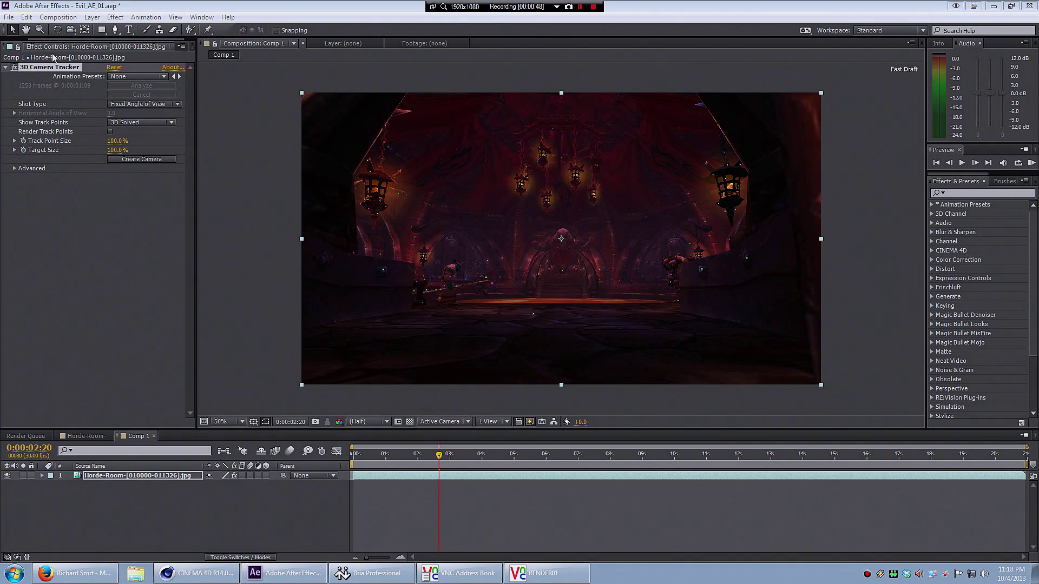
Step: Show the 3D Camera Tracker's solved track points and scrub to a frame showing the floor
click(49, 68)
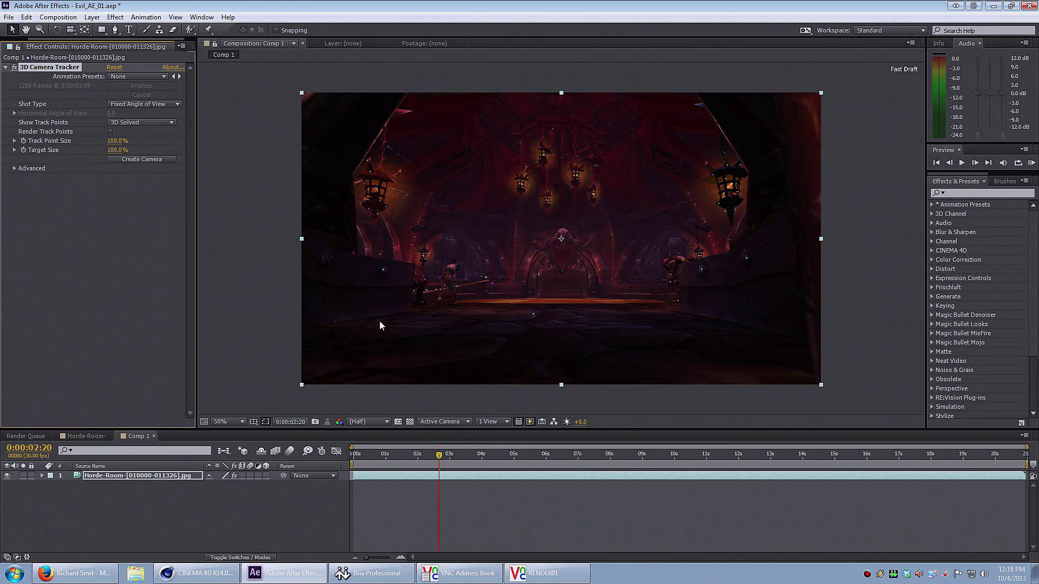
drag(445, 462, 917, 481)
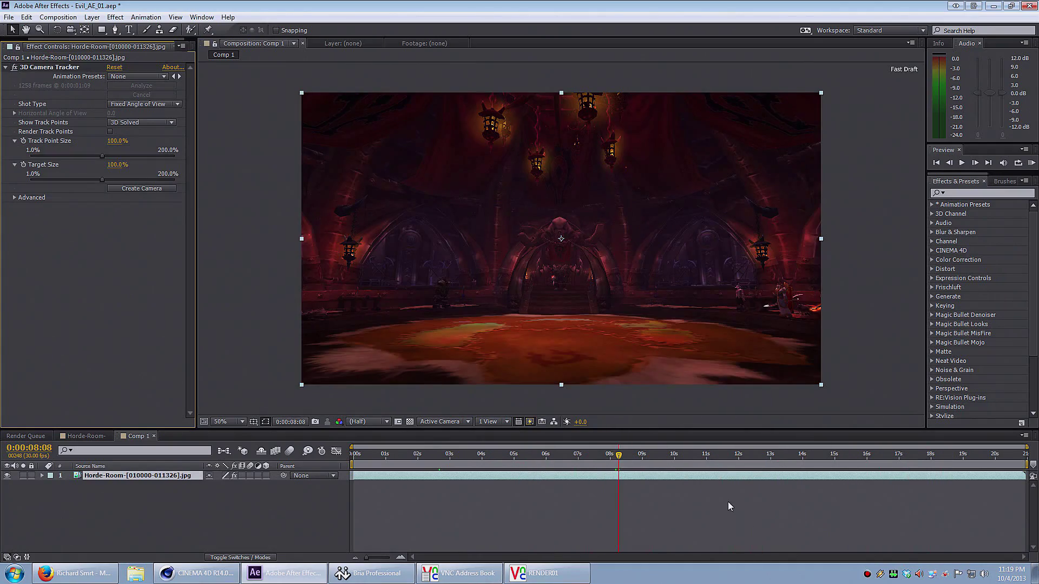
click(48, 66)
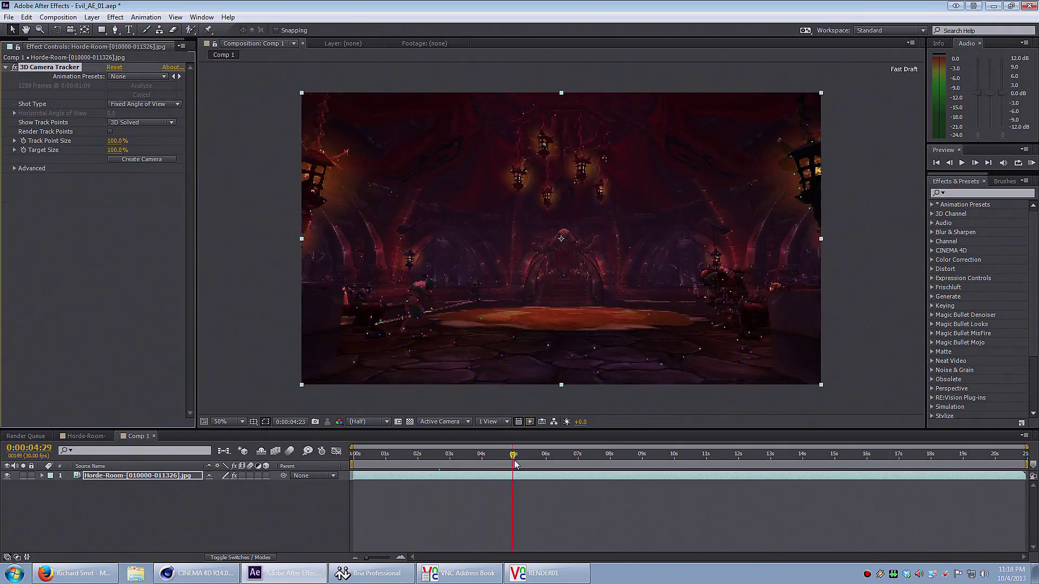
drag(514, 470, 938, 484)
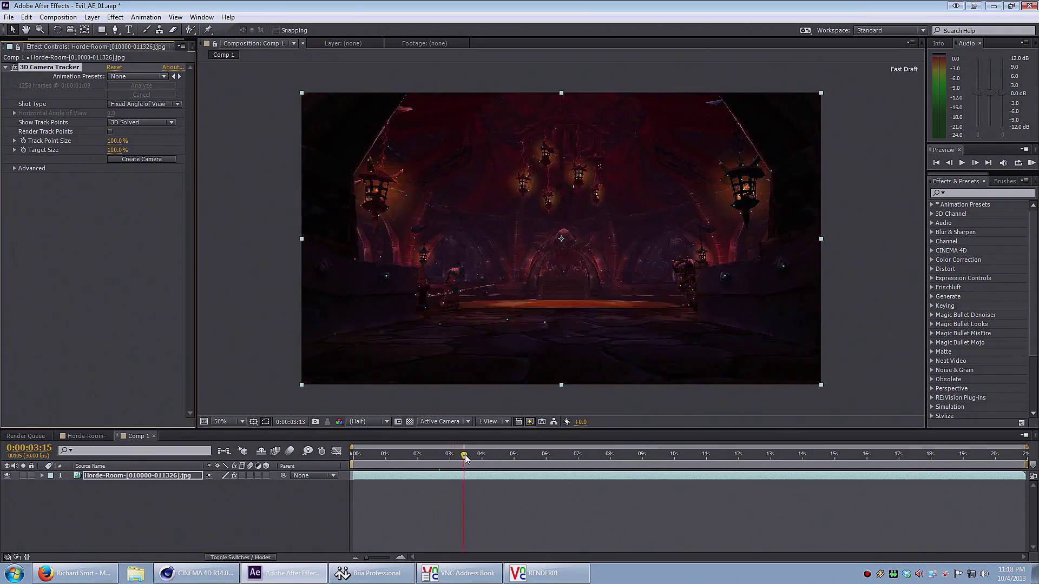
drag(463, 467, 938, 485)
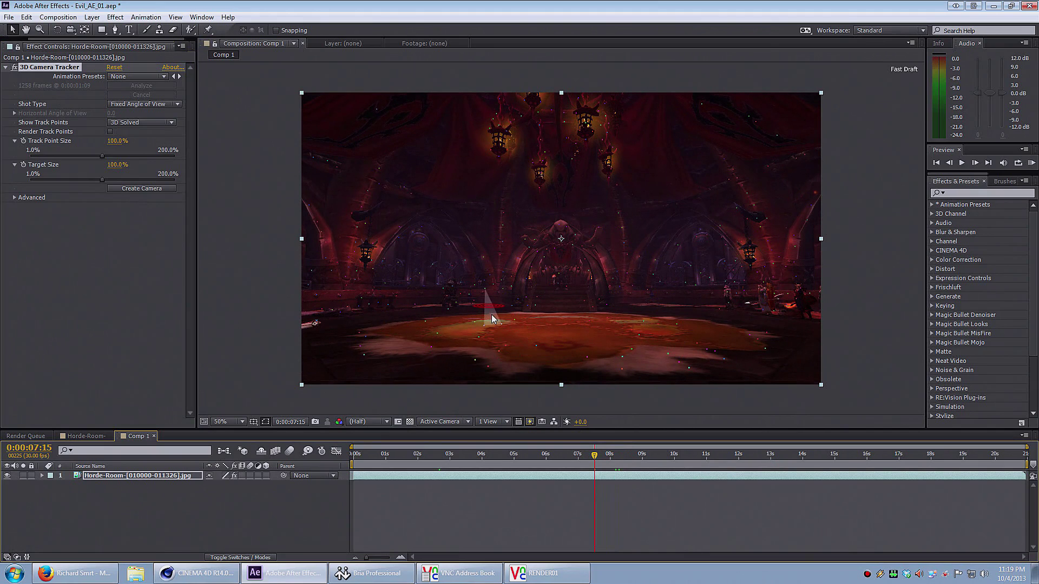
Step: Lasso a tight group of track points on the centre of the room's floor
mouse_move(494, 315)
mouse_down()
mouse_move(441, 338)
mouse_move(430, 361)
mouse_move(568, 387)
mouse_move(663, 381)
mouse_move(736, 362)
mouse_move(750, 334)
mouse_move(519, 315)
mouse_up()
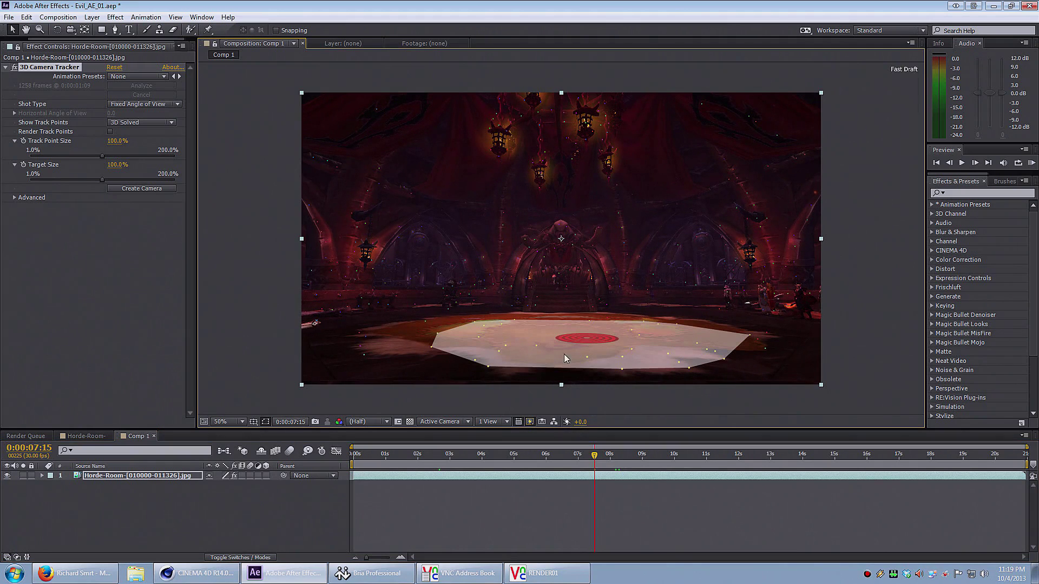
mouse_move(523, 319)
mouse_down()
mouse_move(444, 331)
mouse_move(445, 359)
mouse_move(536, 369)
mouse_move(653, 347)
mouse_move(656, 315)
mouse_move(602, 317)
mouse_up()
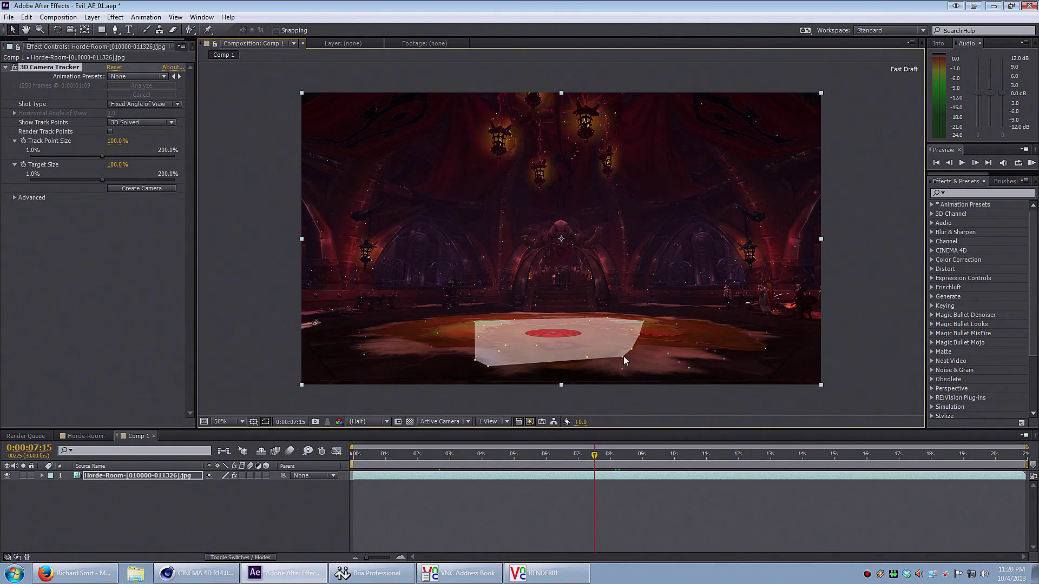
Step: Create a solid and camera on the floor target, verify it sticks while scrubbing, and save
right_click(555, 334)
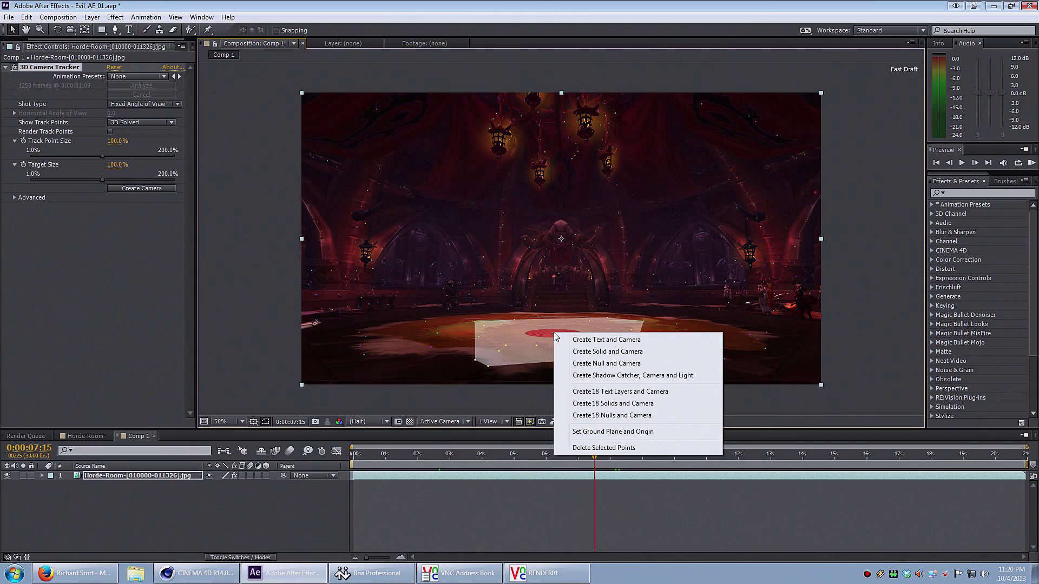
click(665, 354)
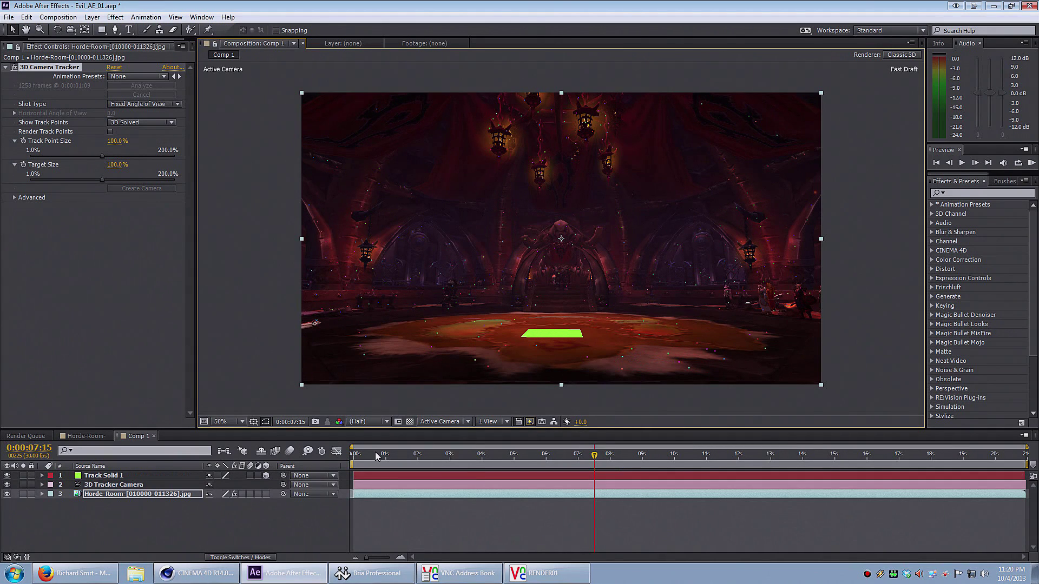
click(506, 484)
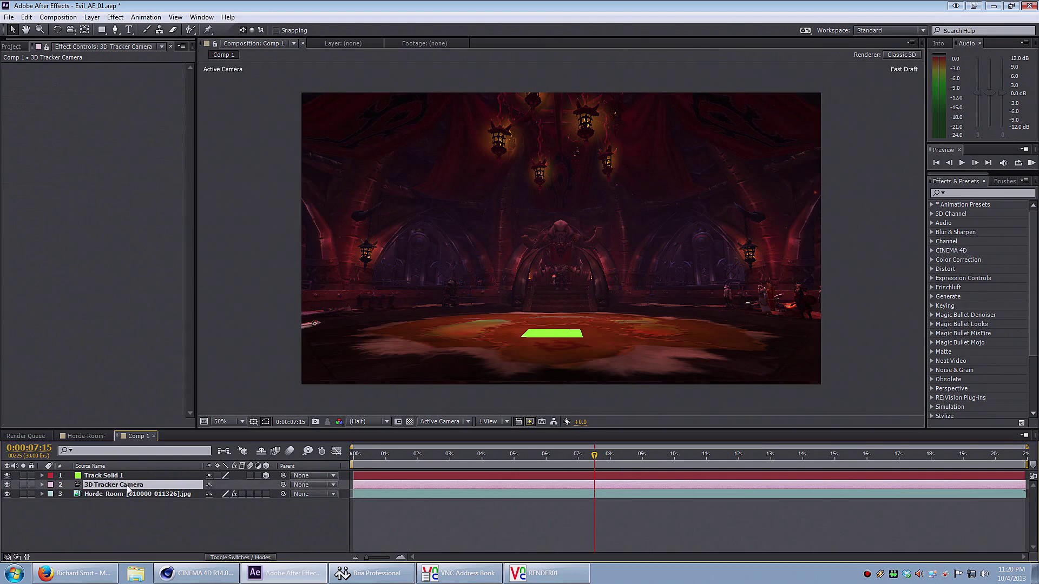
click(106, 476)
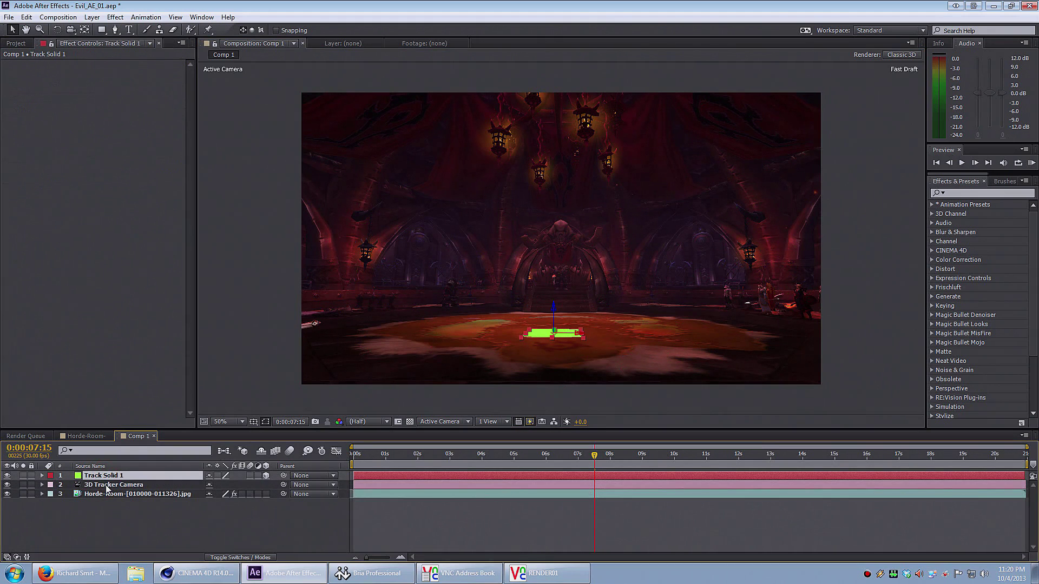
click(178, 515)
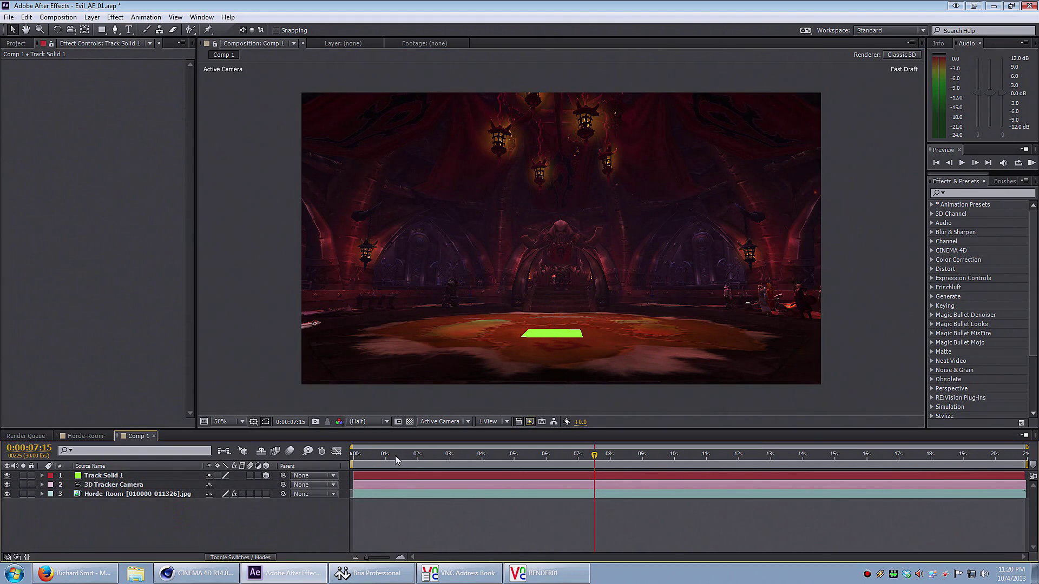
drag(395, 457, 593, 481)
click(515, 476)
key(ctrl+s)
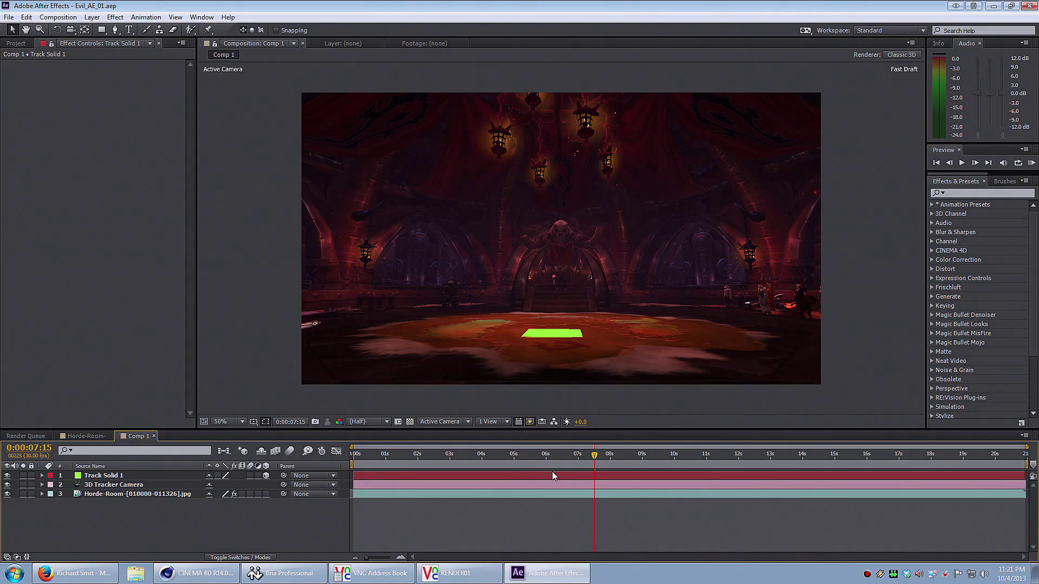
Step: Export the composition with the MAXON CINEMA 4D Exporter as Tracking-example.c4d
click(9, 18)
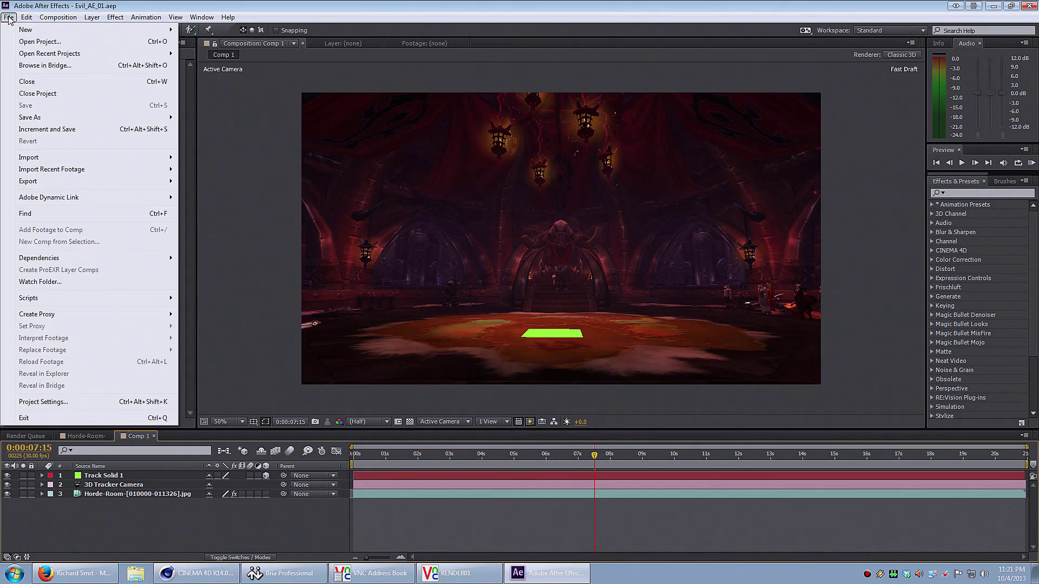
mouse_move(29, 185)
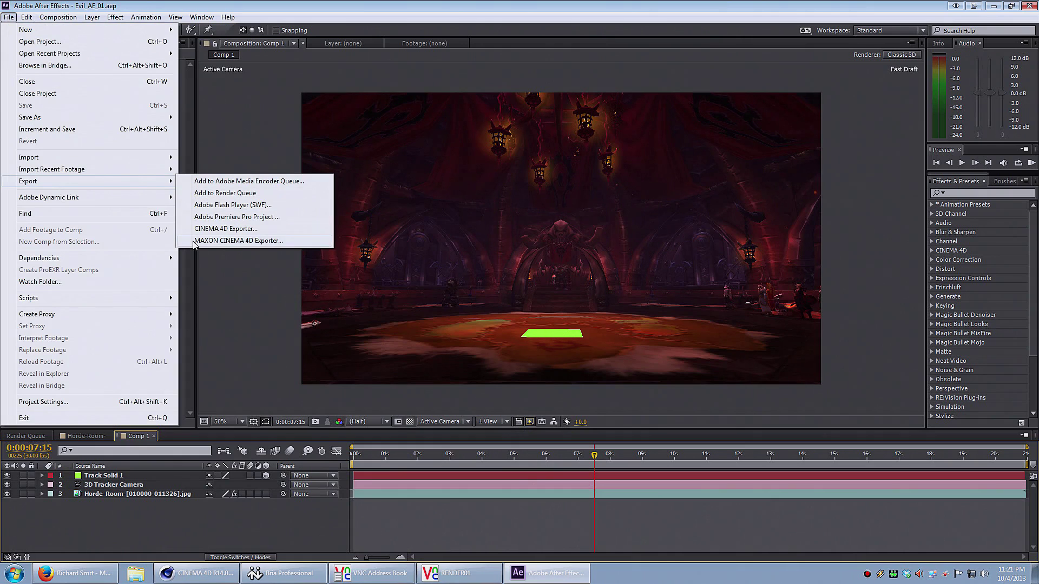
click(306, 241)
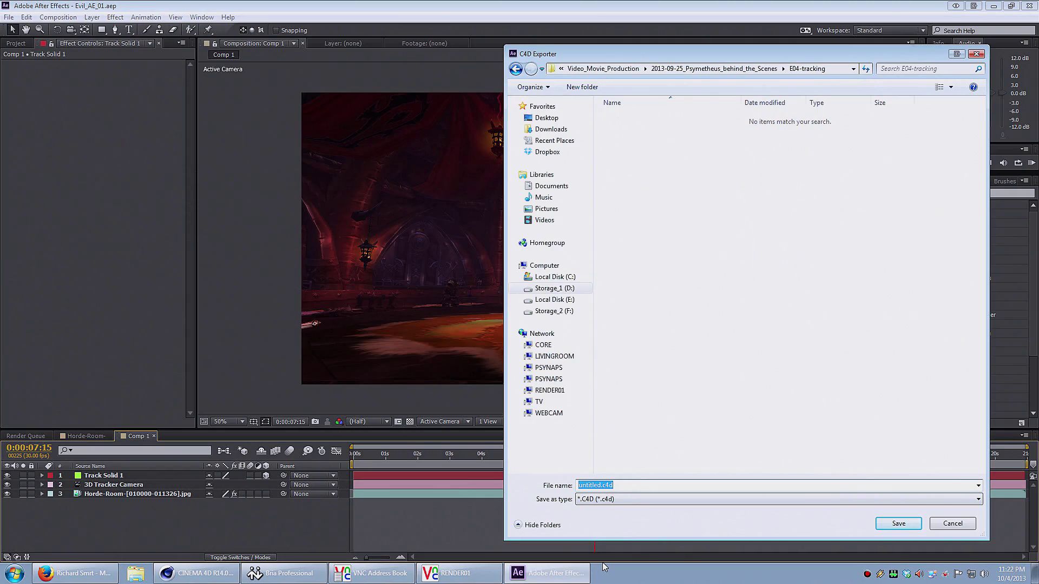
text(Tracking-example)
key(Return)
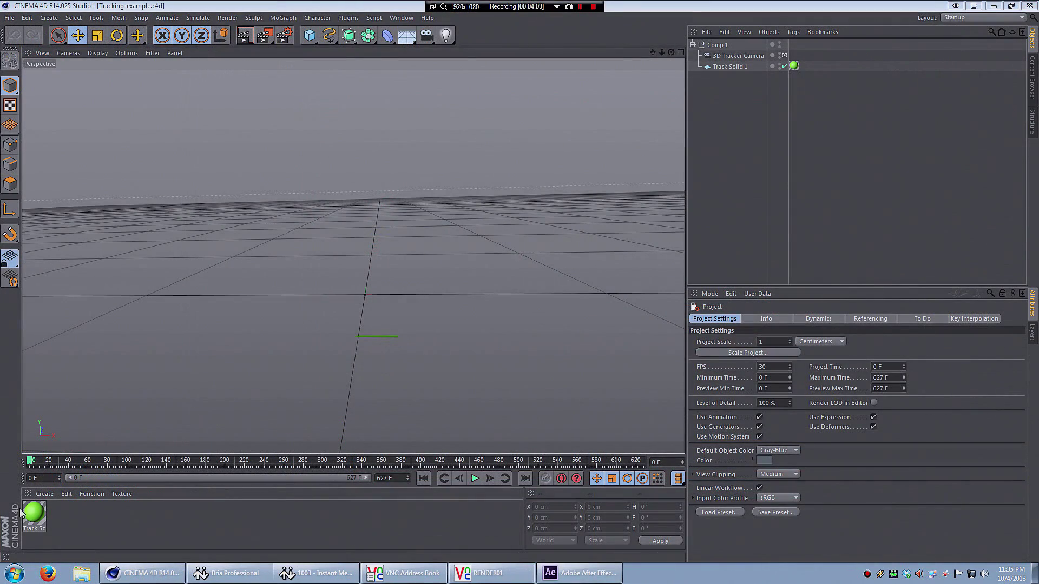
Step: Scrub the animation and select Track Solid 1 to watch it through the tracked camera
click(188, 538)
drag(30, 461, 266, 481)
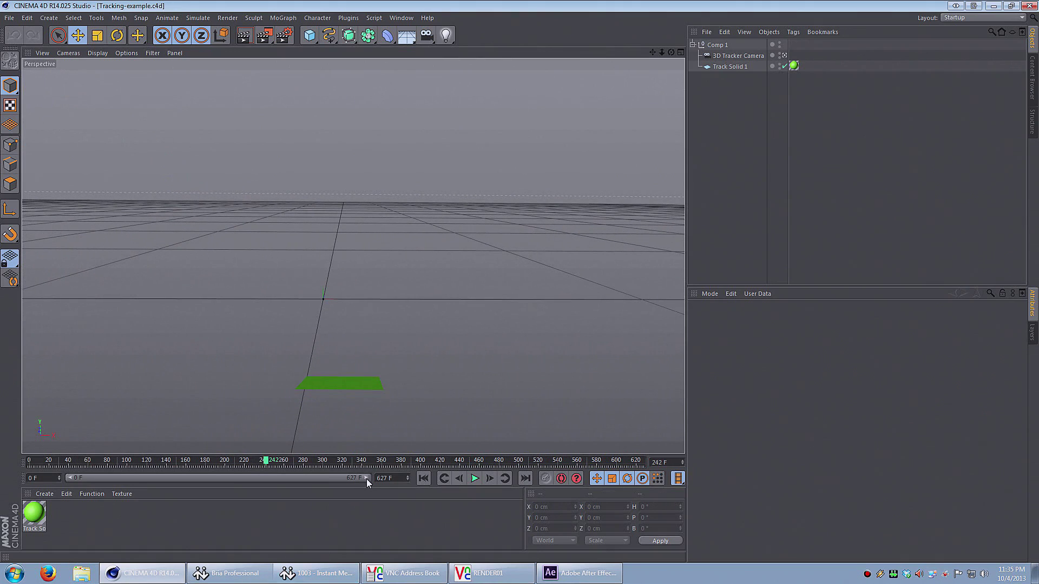
click(327, 381)
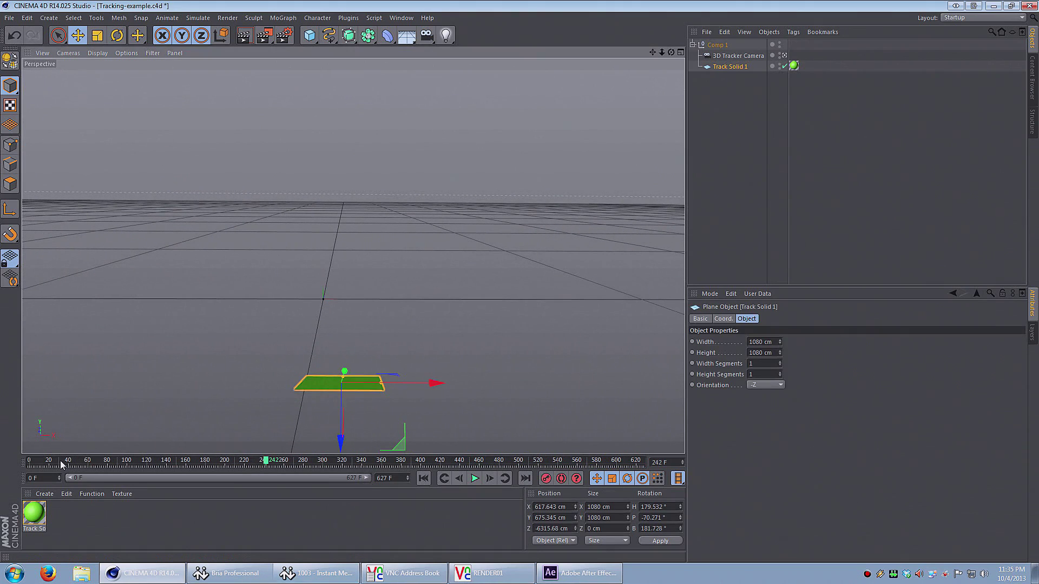
drag(266, 460, 294, 461)
Step: Orbit around the tracked floor plane and hide the viewport grid
drag(671, 52, 627, 92)
drag(352, 255, 155, 56)
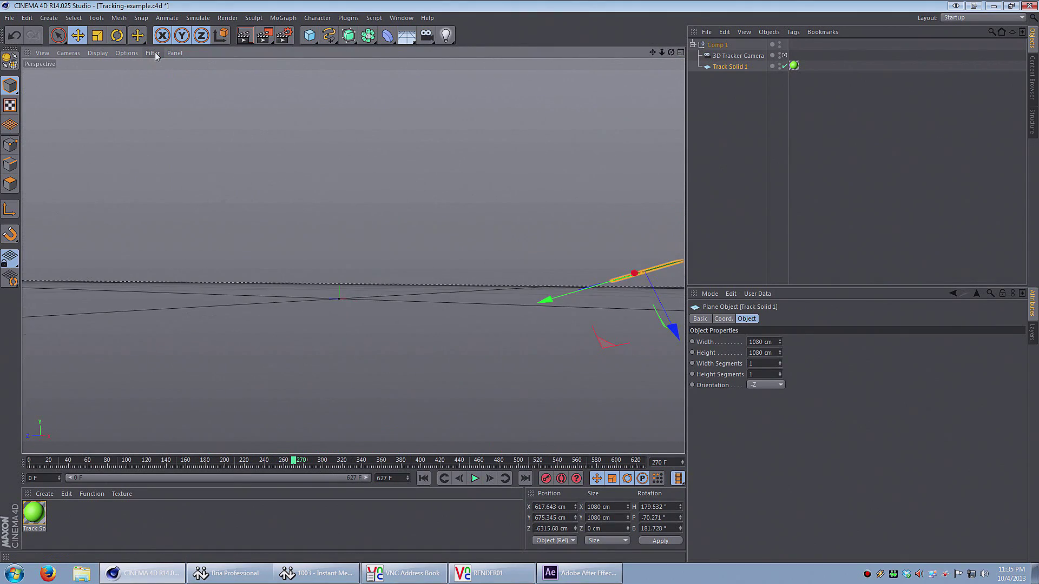
click(156, 56)
click(163, 209)
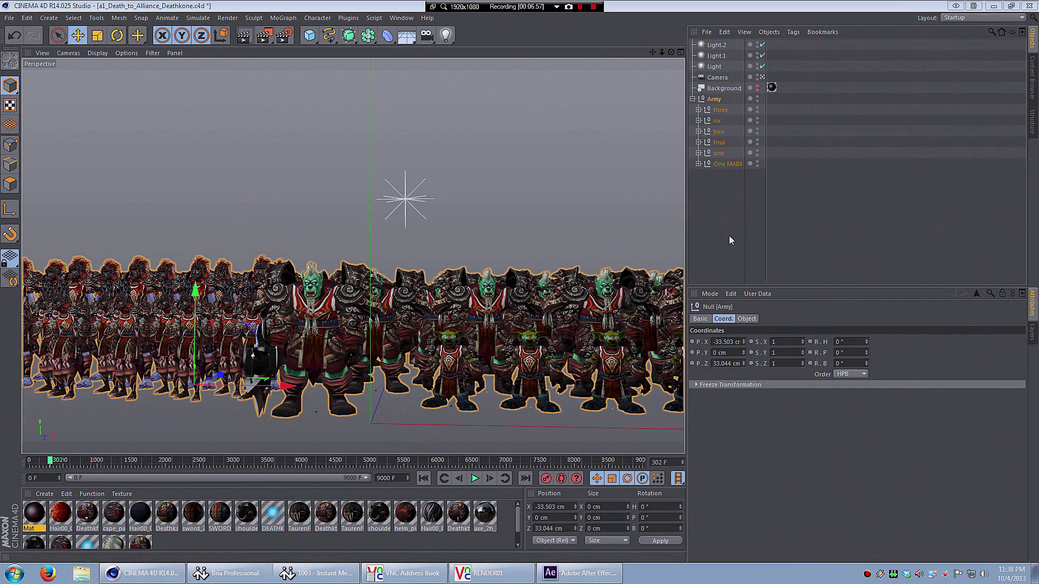
Step: Copy the Army group and switch back to the Tracking-example.c4d document
click(713, 99)
right_click(714, 100)
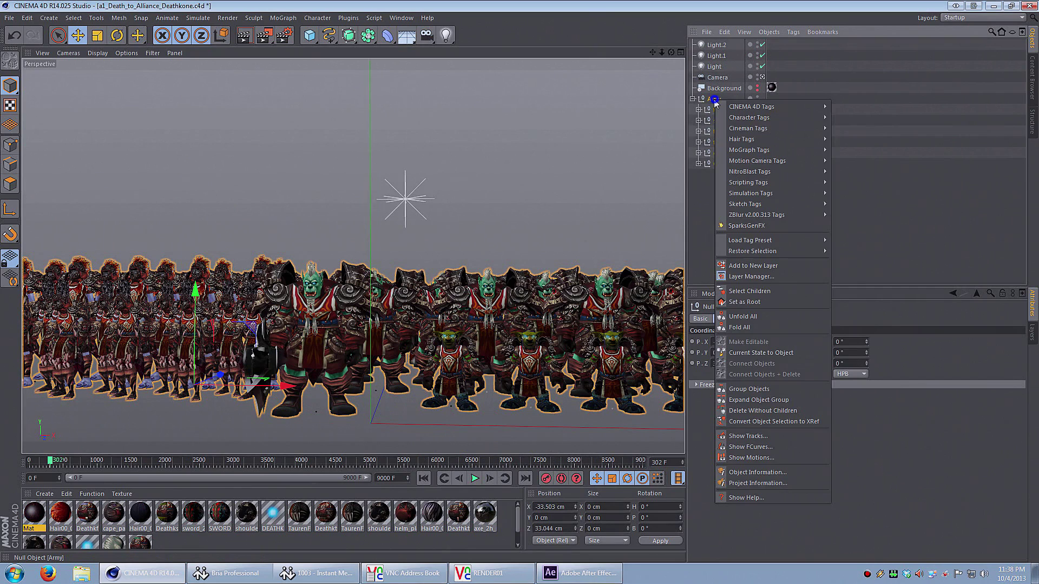
key(Escape)
click(32, 18)
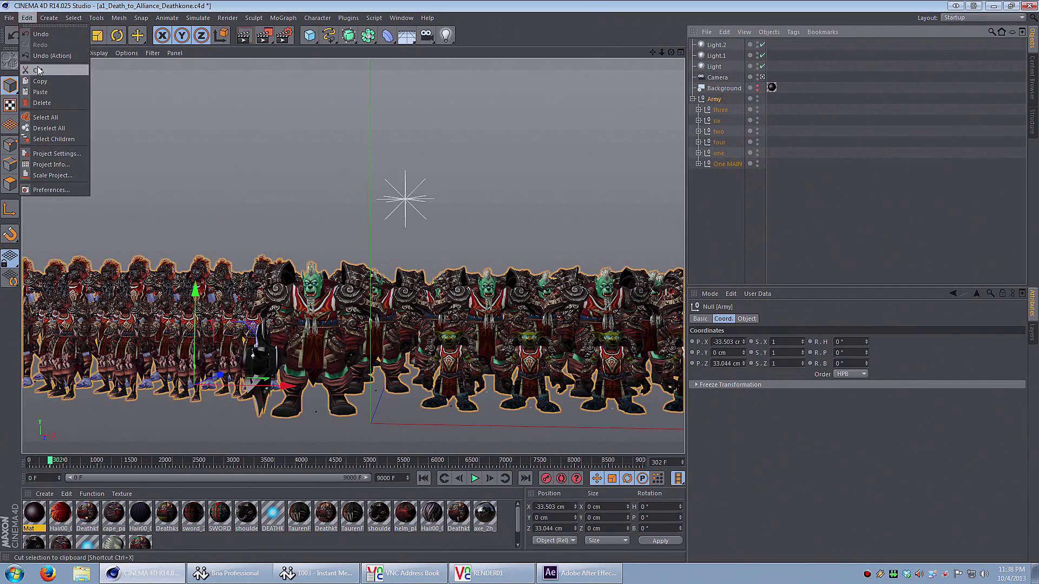
click(52, 82)
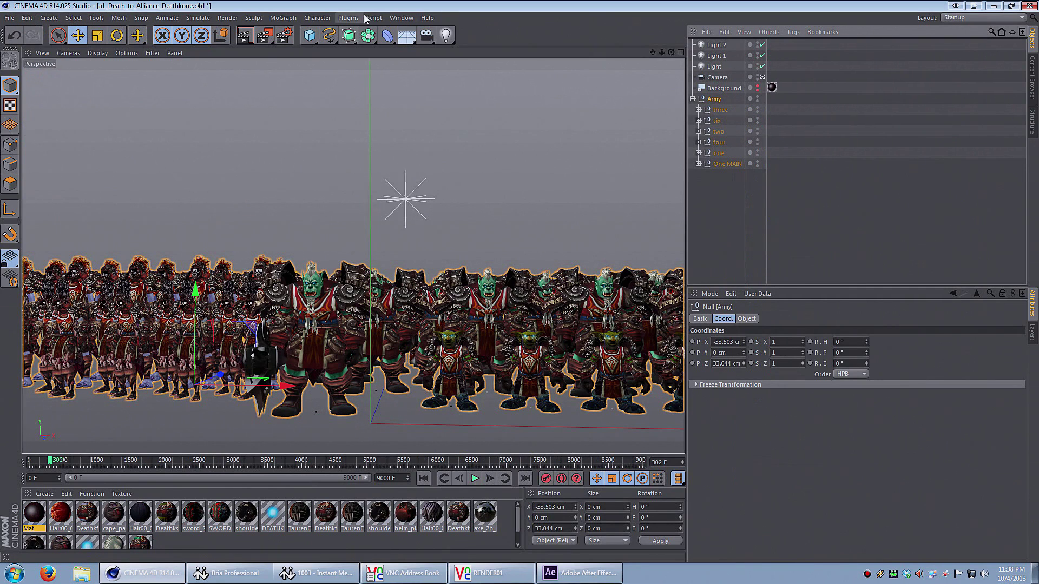
click(401, 18)
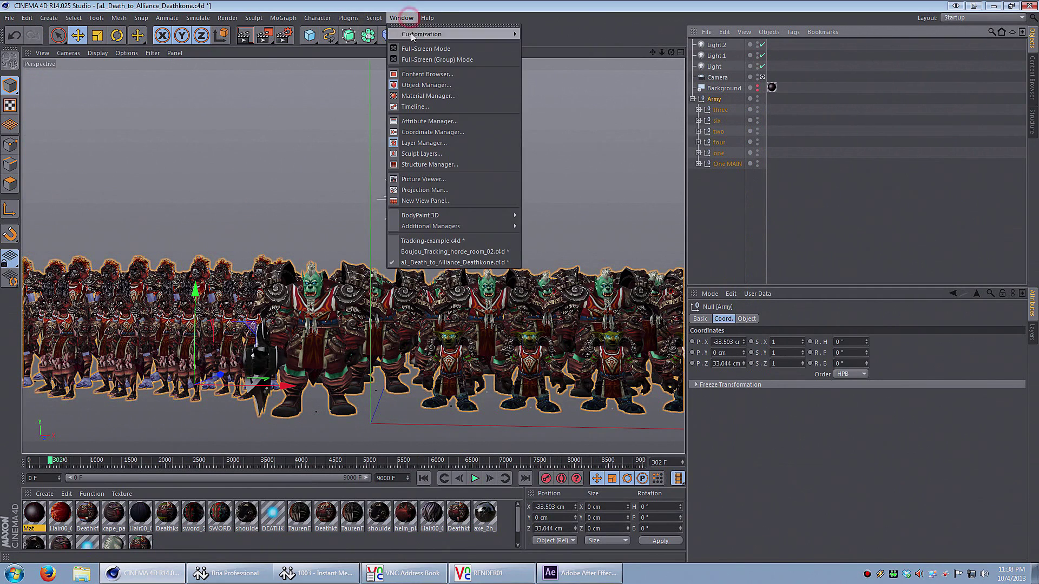
click(459, 241)
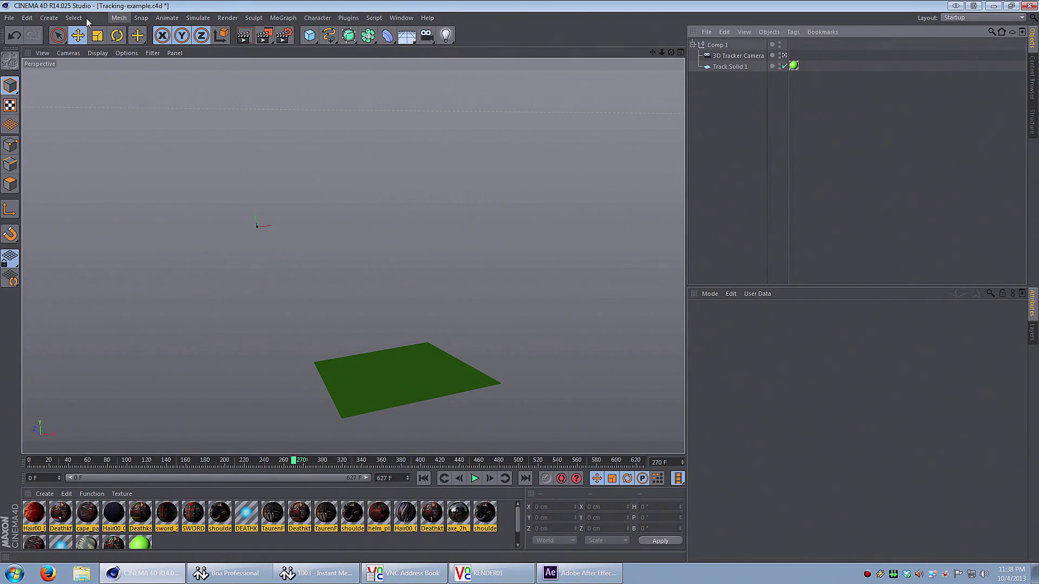
Step: Paste the Army group into Tracking-example, accepting the texture-path adjustment
click(27, 18)
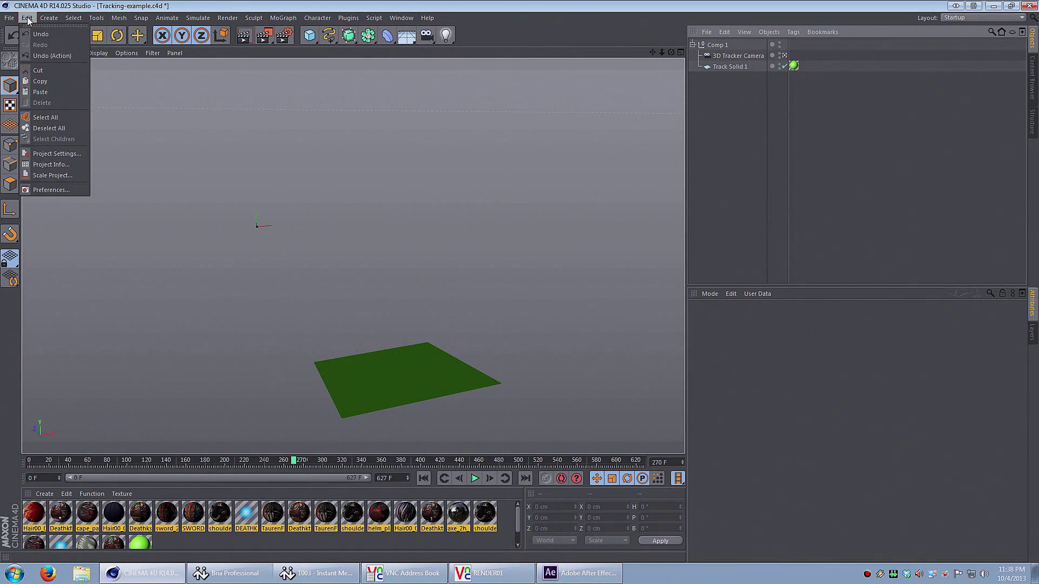
click(40, 92)
click(556, 422)
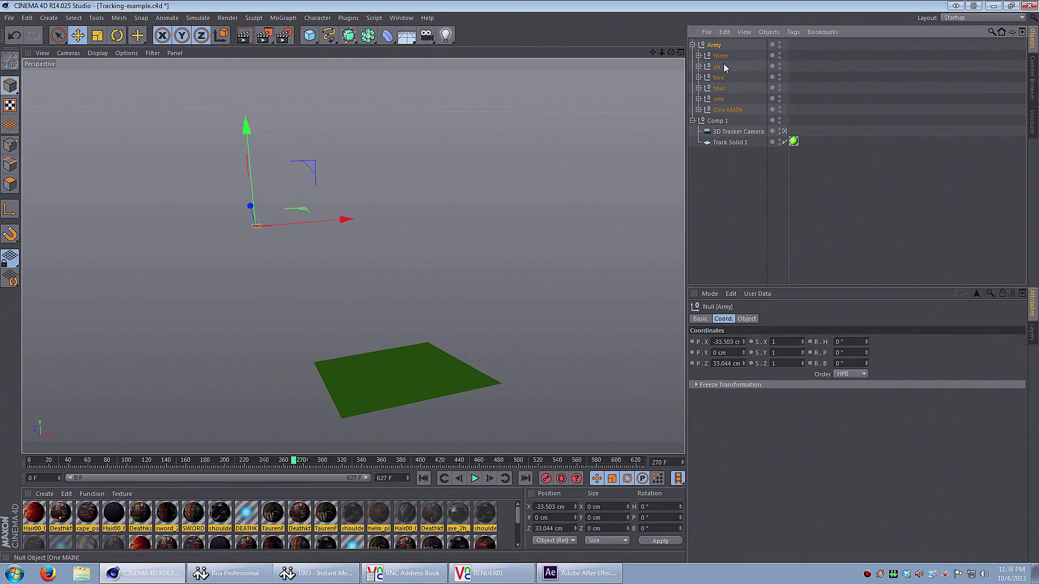
Step: Collapse Army and nest it as a child of Track Solid 1
click(693, 45)
click(712, 128)
click(709, 45)
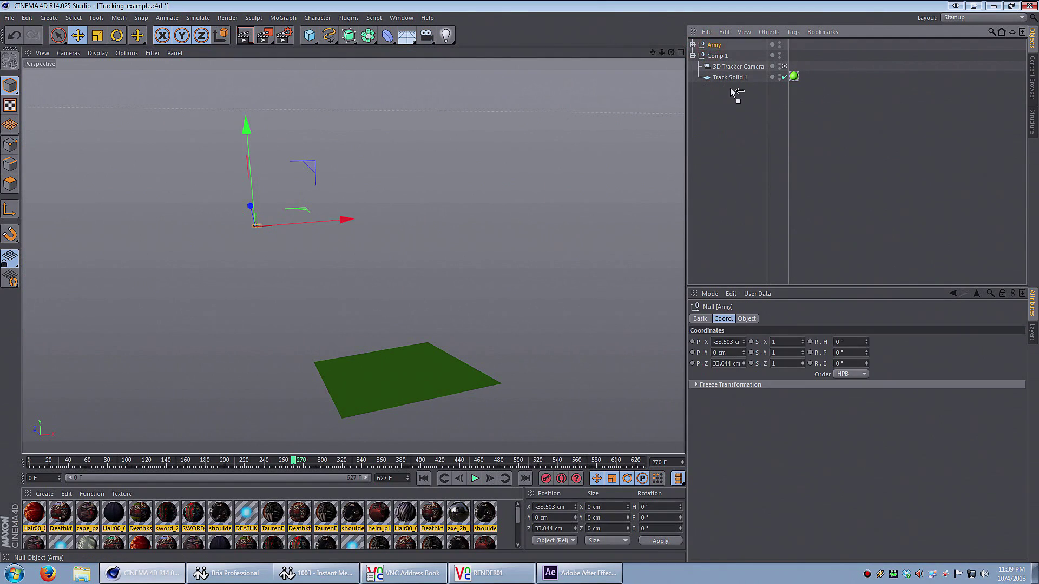
drag(734, 76, 736, 77)
click(730, 66)
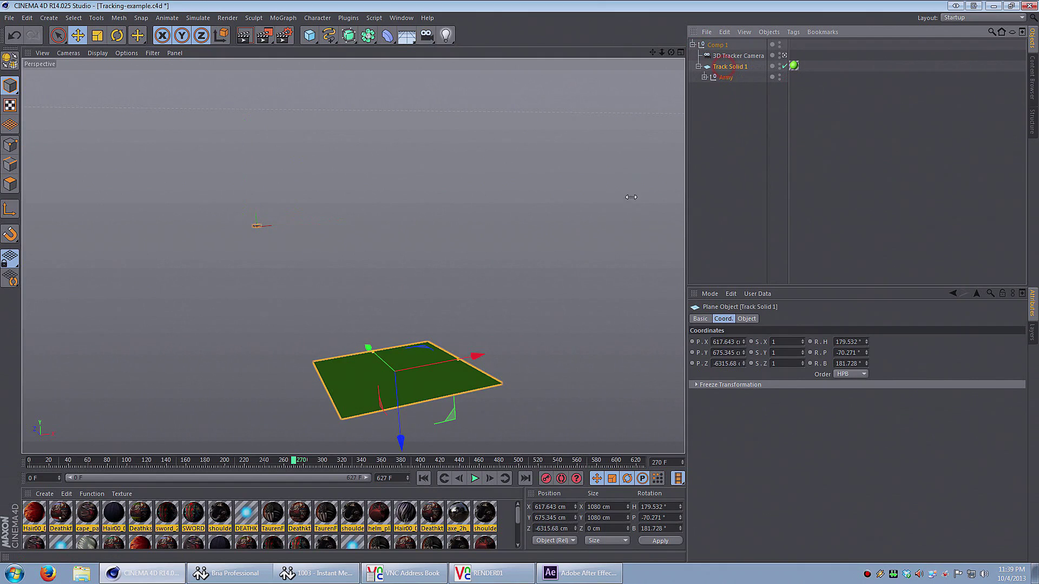
click(726, 78)
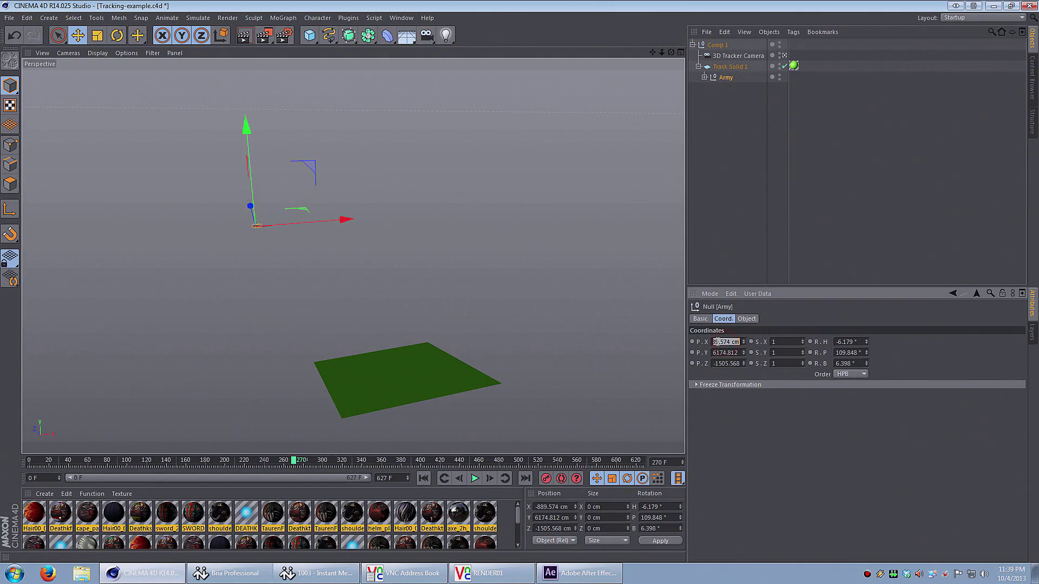
Step: Set Army's position to 0, 0, 0 and its scale to 20 on X, Y and Z
text(0)
key(Tab)
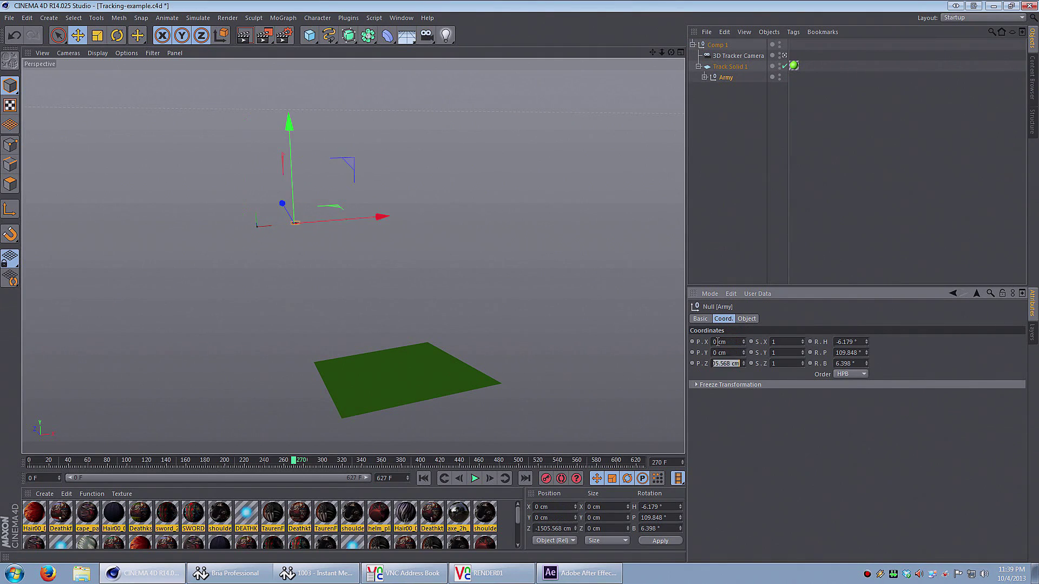
text(0)
key(Tab)
text(0)
key(Tab)
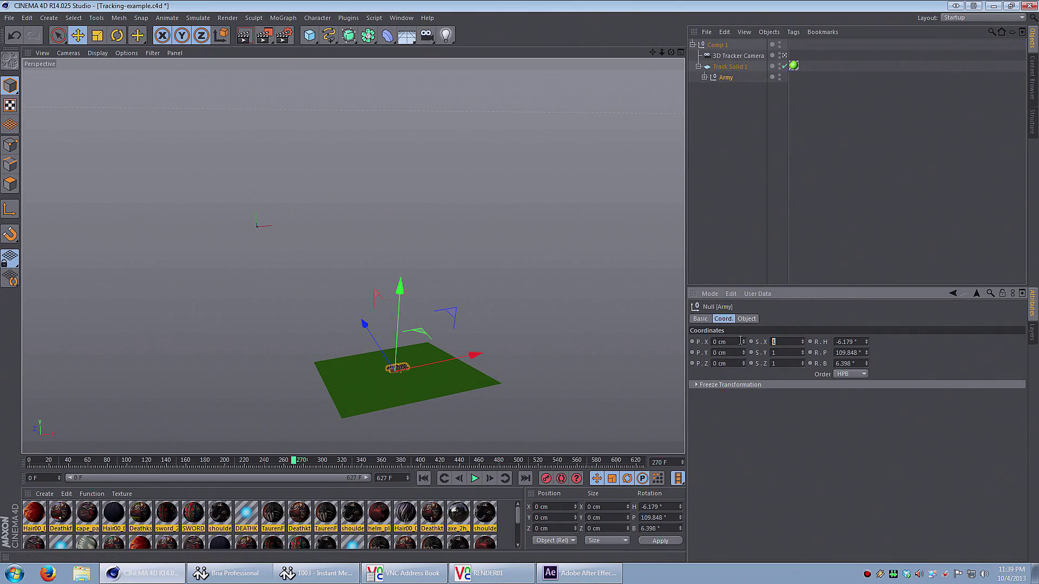
text(20)
key(Tab)
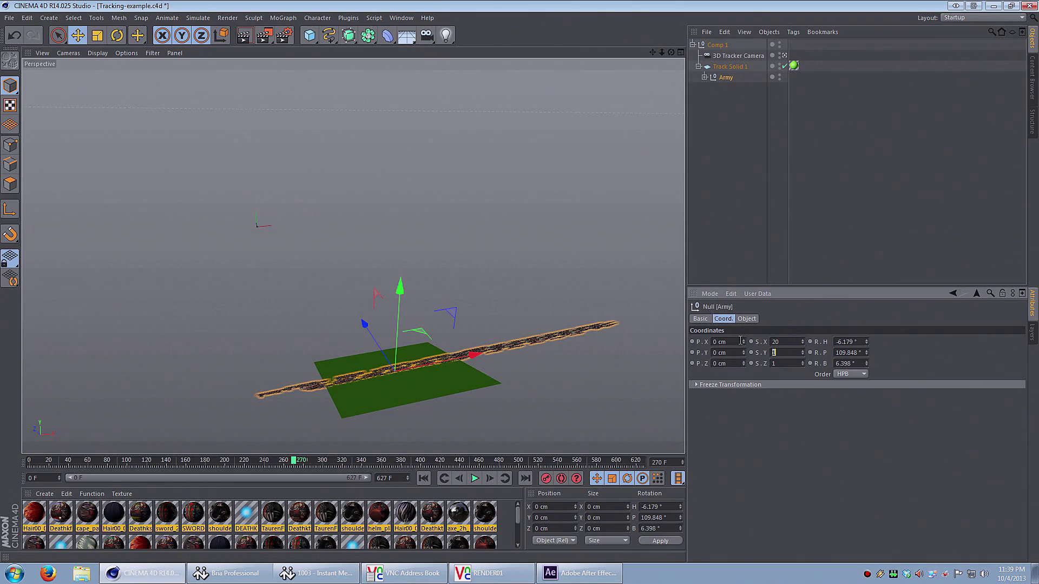
text(20)
key(Tab)
text(20)
key(Tab)
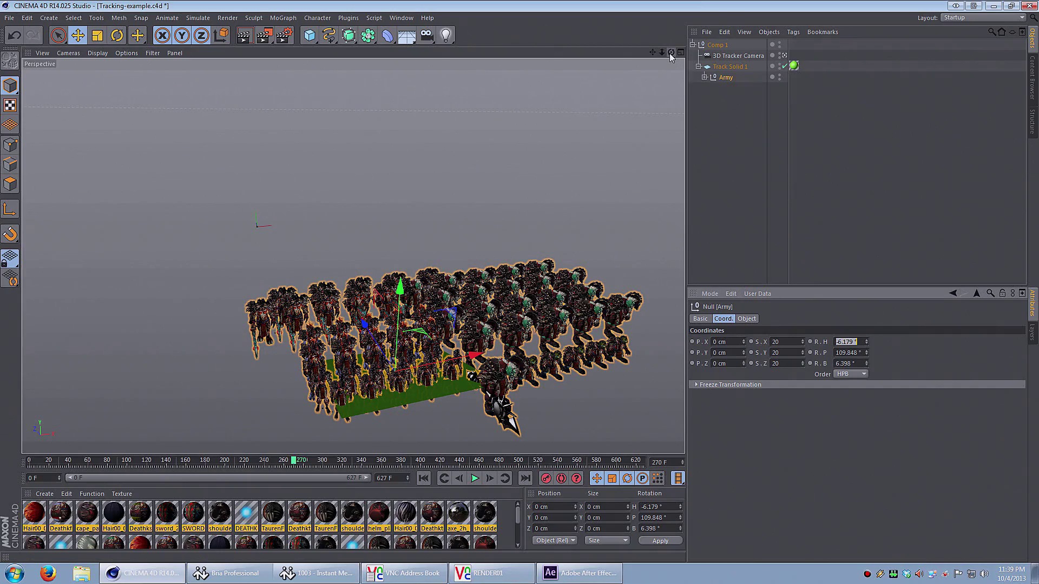
Step: Rotate Army to H 0°, P 90°, B 0° so it stands upright on the floor
drag(670, 53, 666, 16)
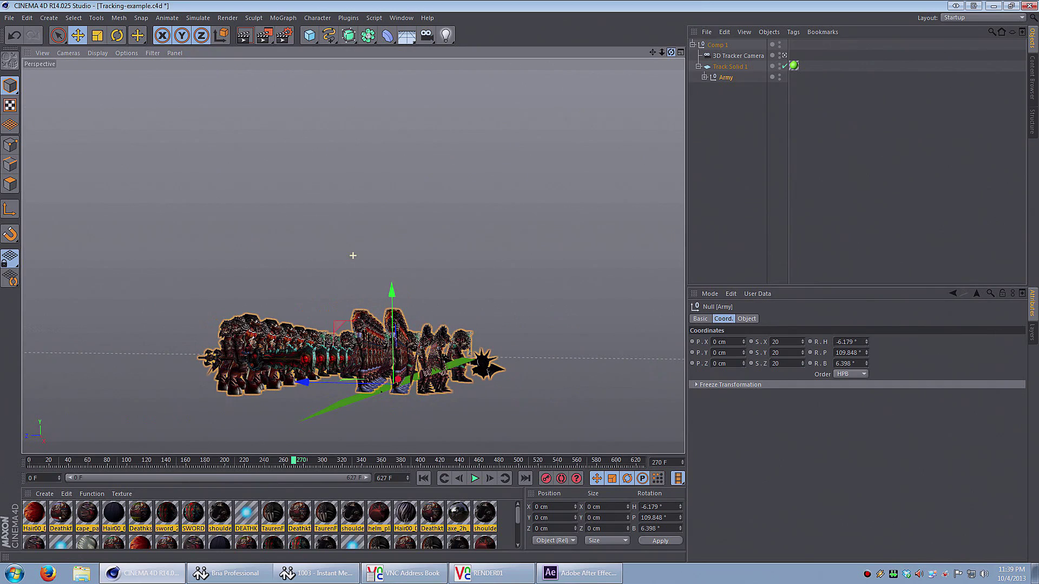
click(862, 342)
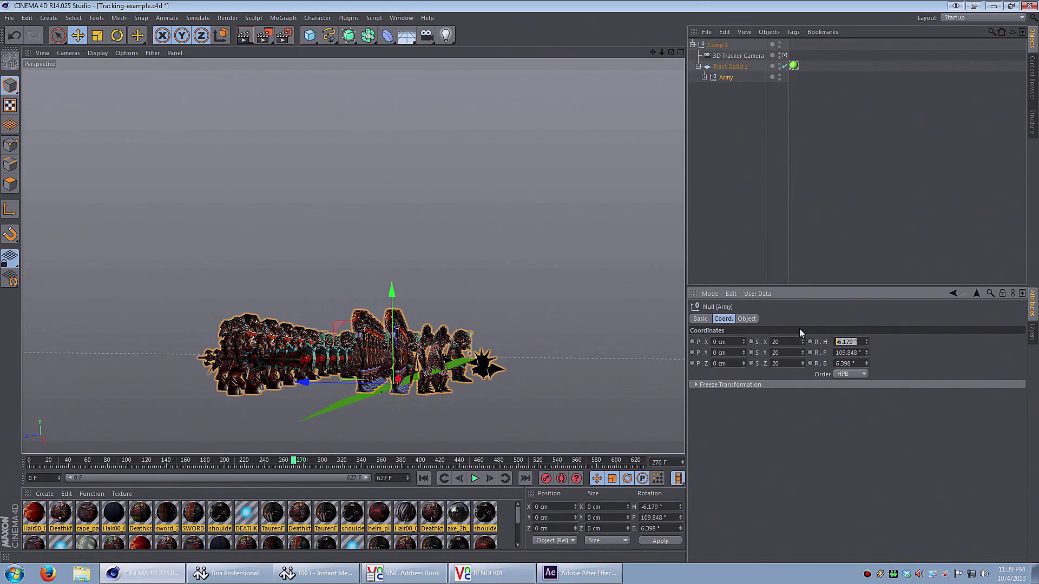
text(0)
key(Tab)
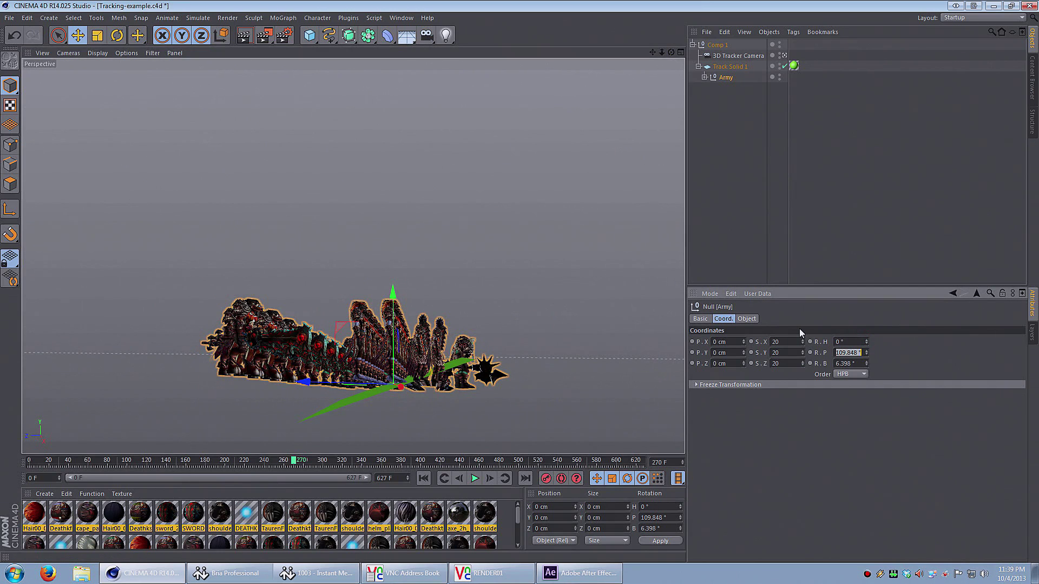
text(90)
key(Tab)
text(0)
key(Tab)
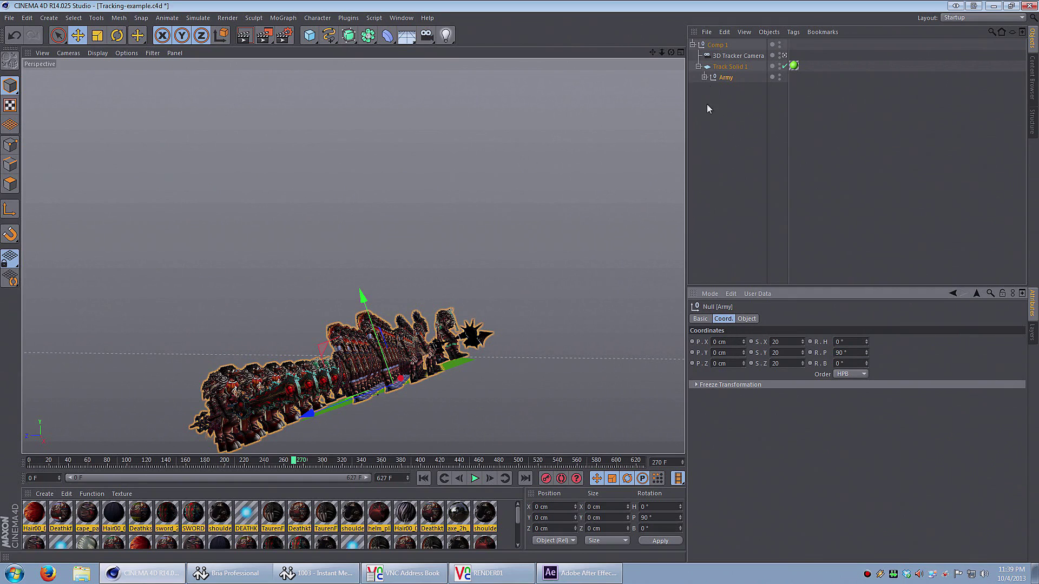
click(725, 77)
click(723, 319)
Step: Undo the last view change and add a Background object to the scene
key(ctrl+z)
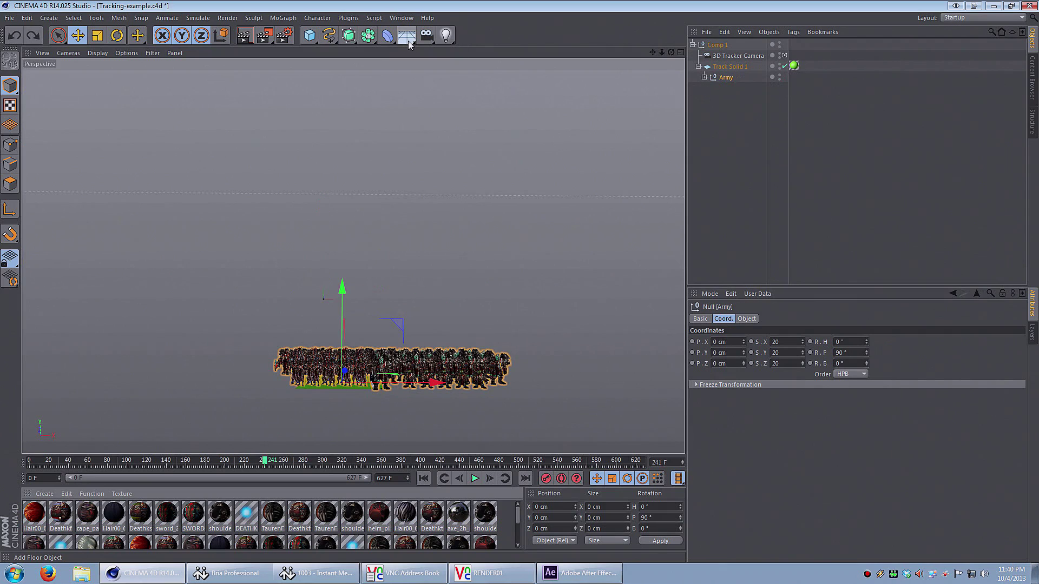
click(411, 39)
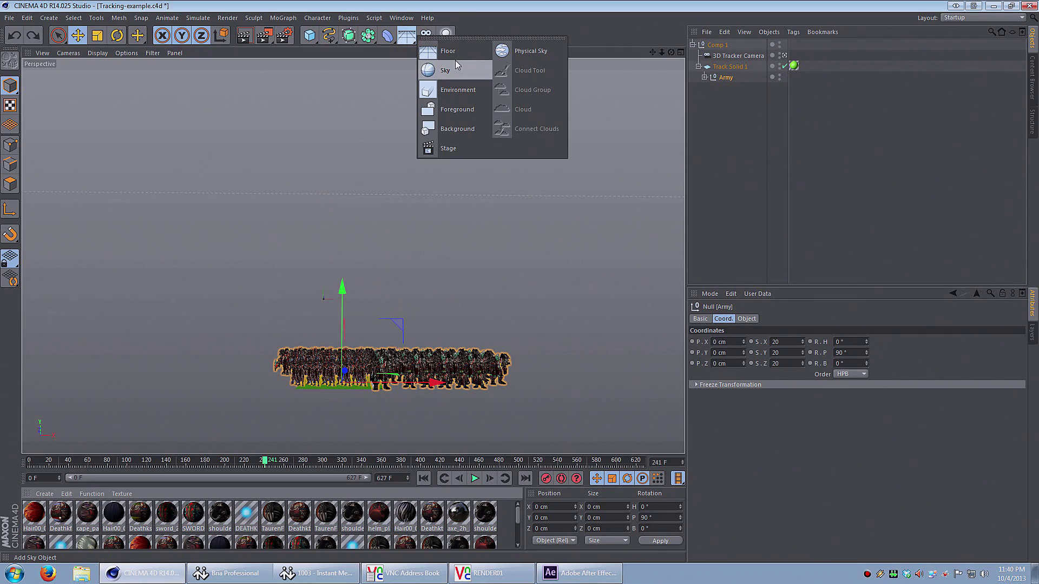
click(480, 129)
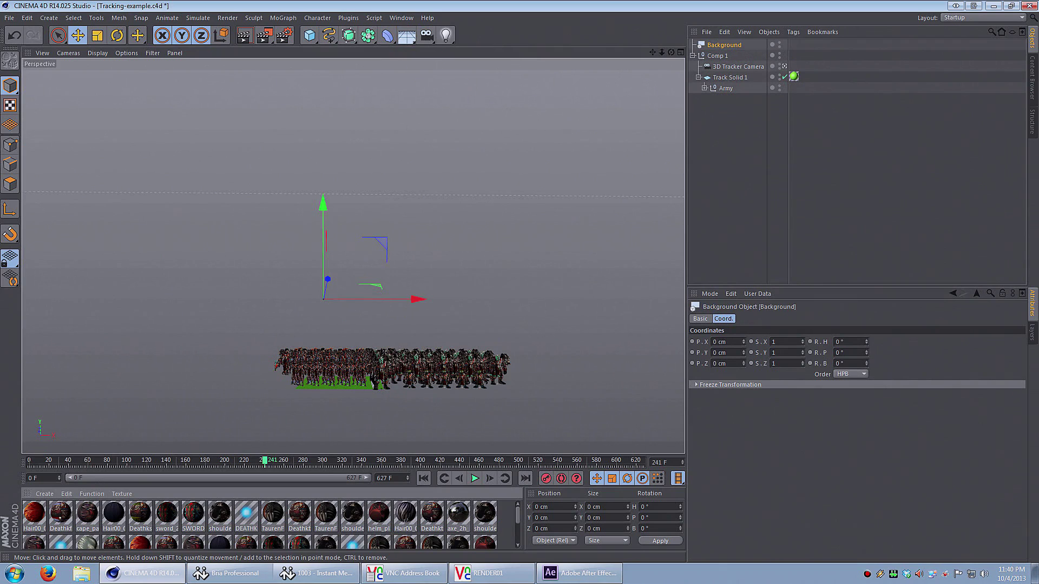
Step: Create a new material Mat and browse for its colour texture in the img-seq folder
click(45, 494)
click(61, 406)
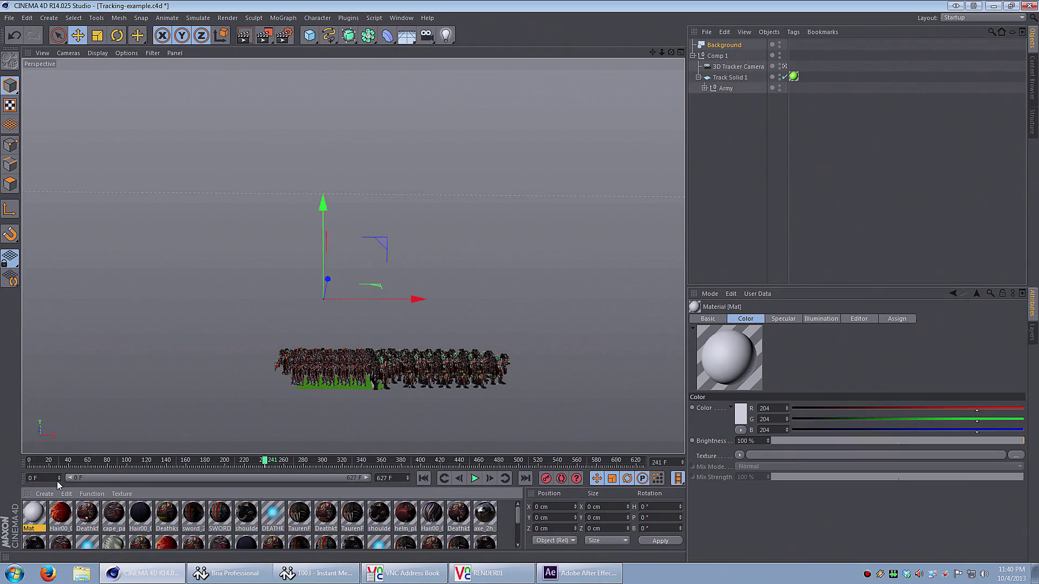
double_click(34, 517)
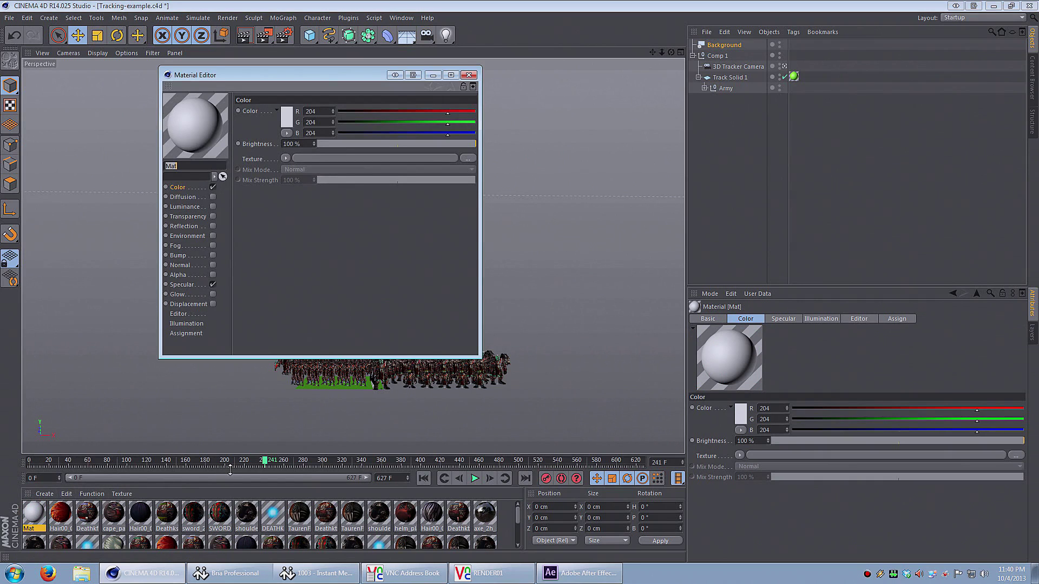
click(339, 158)
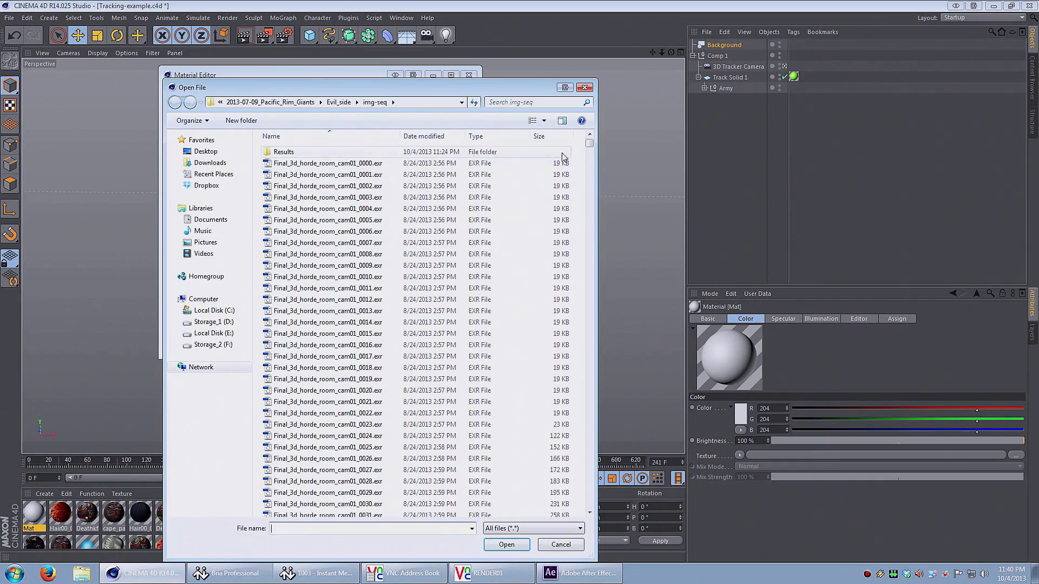
Step: Load the first Horde-Room JPEG as Mat's colour texture without copying it to the project
drag(590, 144, 607, 427)
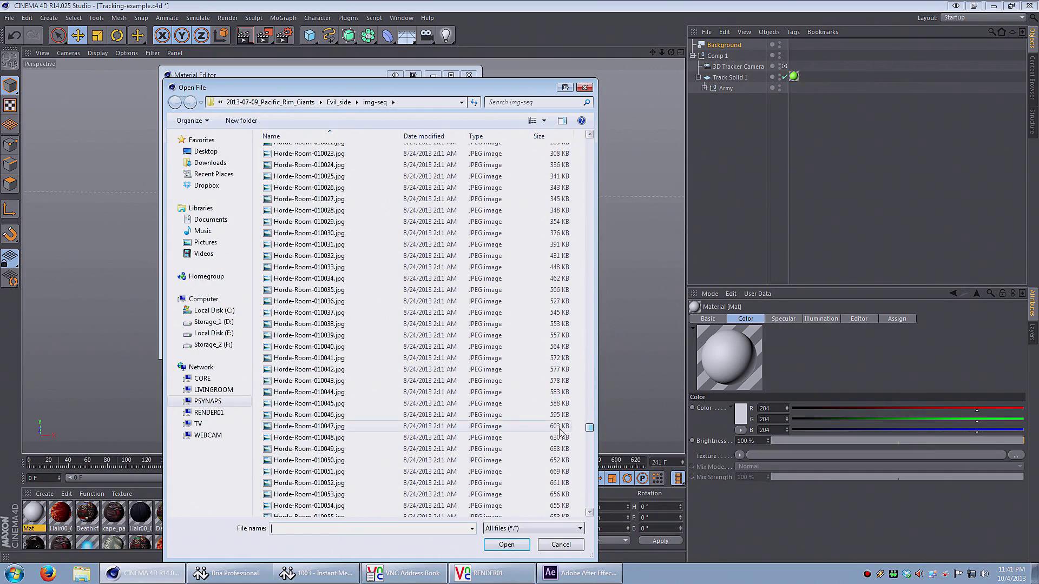
click(325, 187)
scroll(325, 189, up, 6)
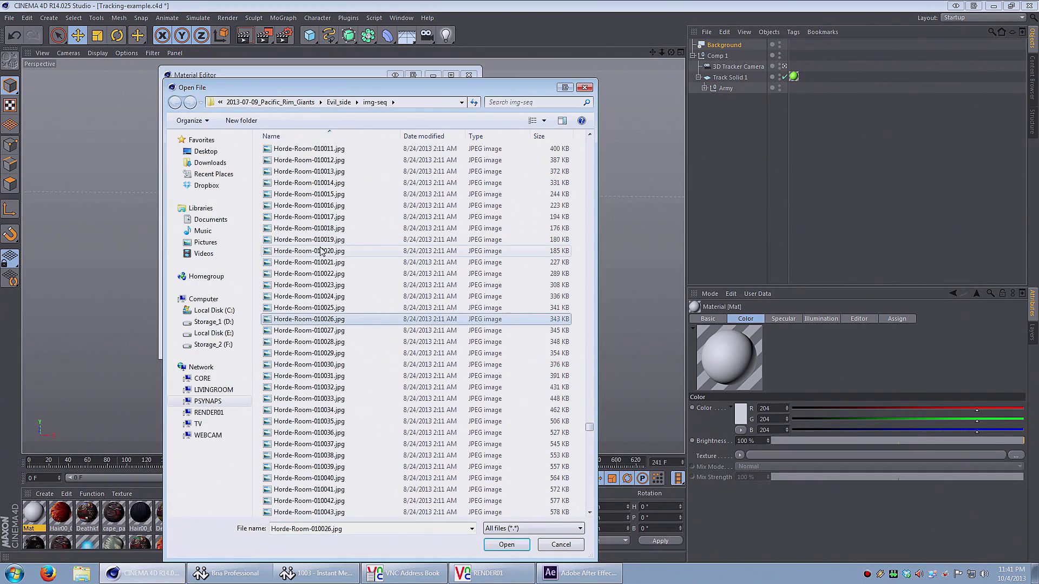
scroll(321, 251, up, 4)
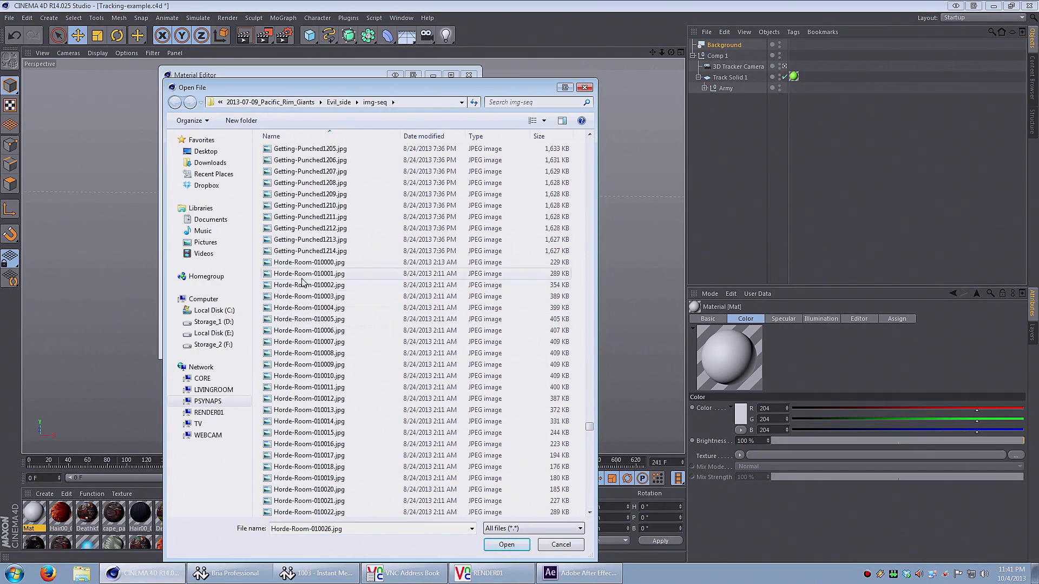
double_click(302, 264)
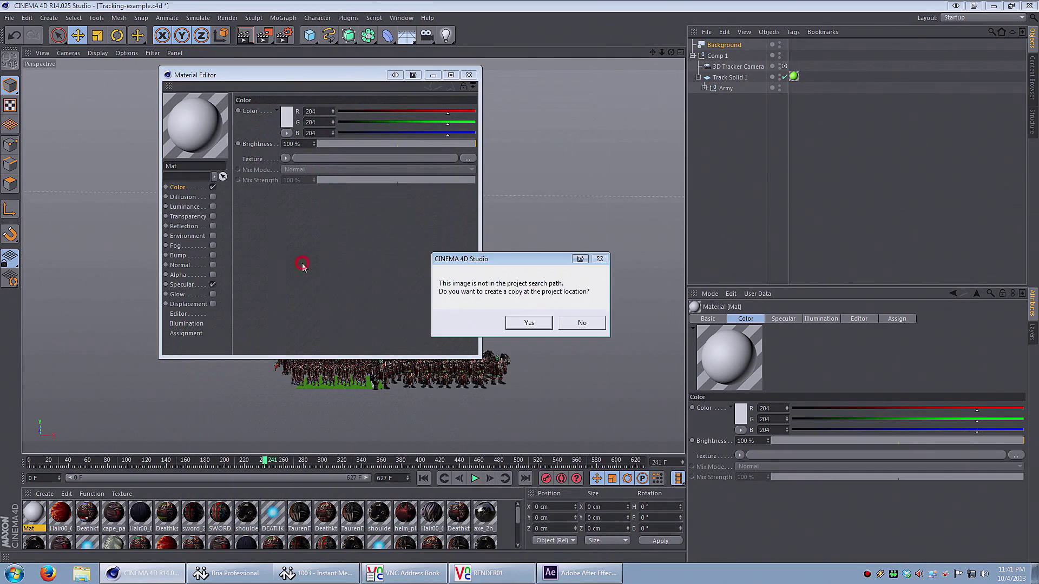
click(572, 327)
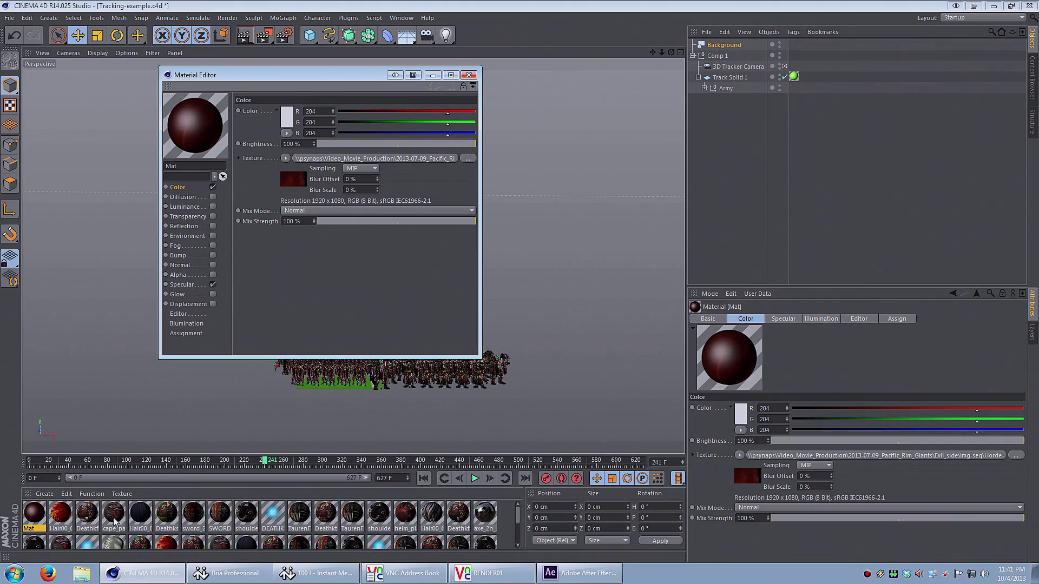
Step: Calculate the texture's animation so the Horde-Room sequence plays from frame 10000 at 30 fps
click(290, 183)
click(317, 98)
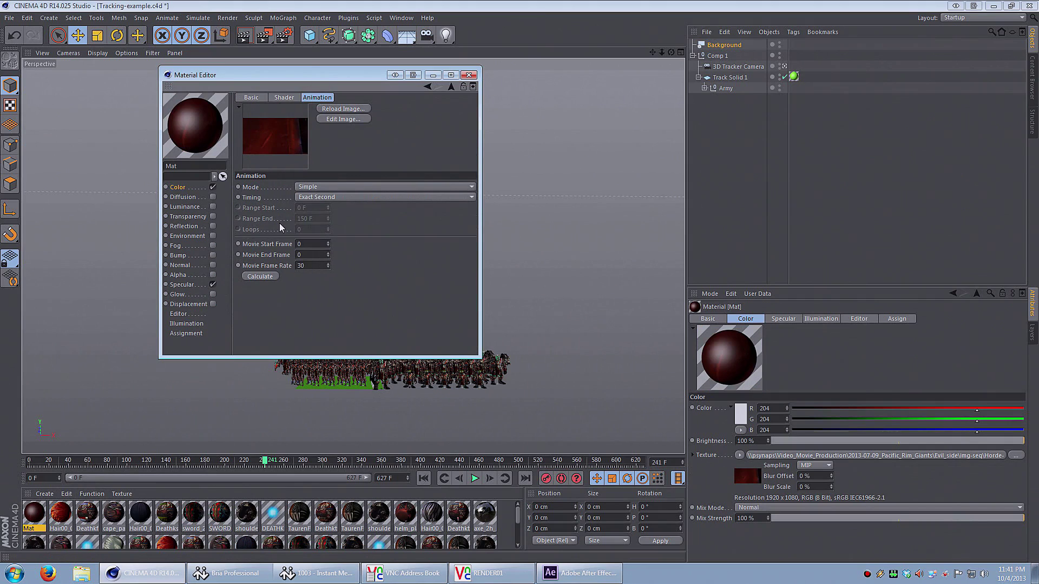
click(257, 276)
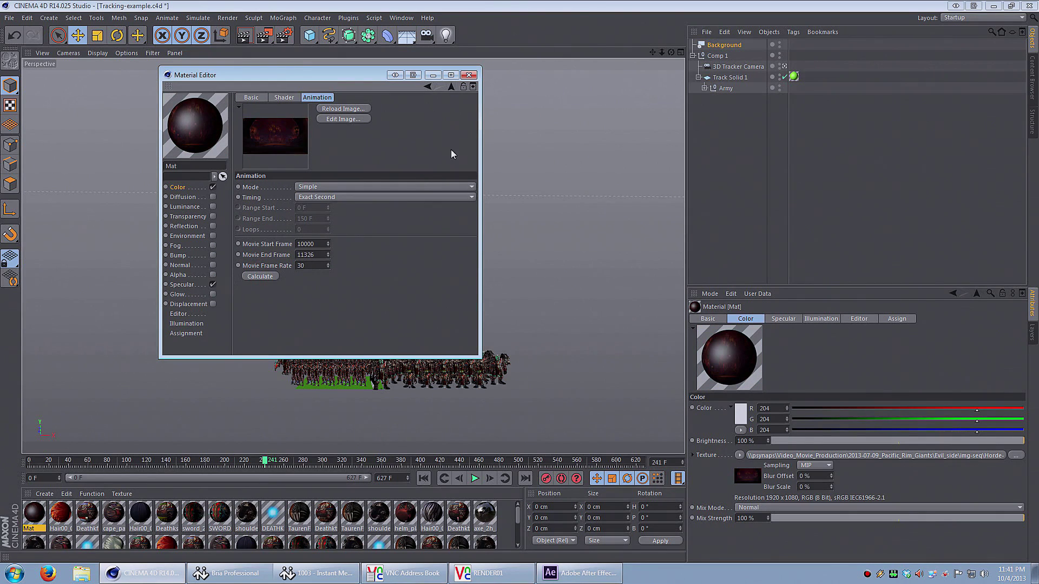
click(468, 75)
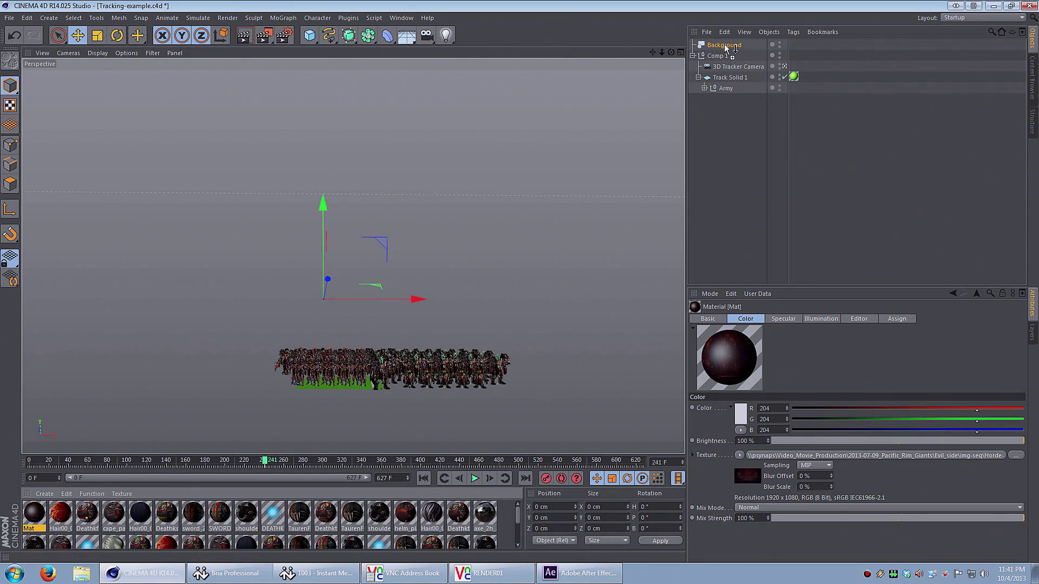
Step: Apply Mat to the Background and recalculate its texture animation at a 60 movie frame rate
drag(725, 47, 725, 48)
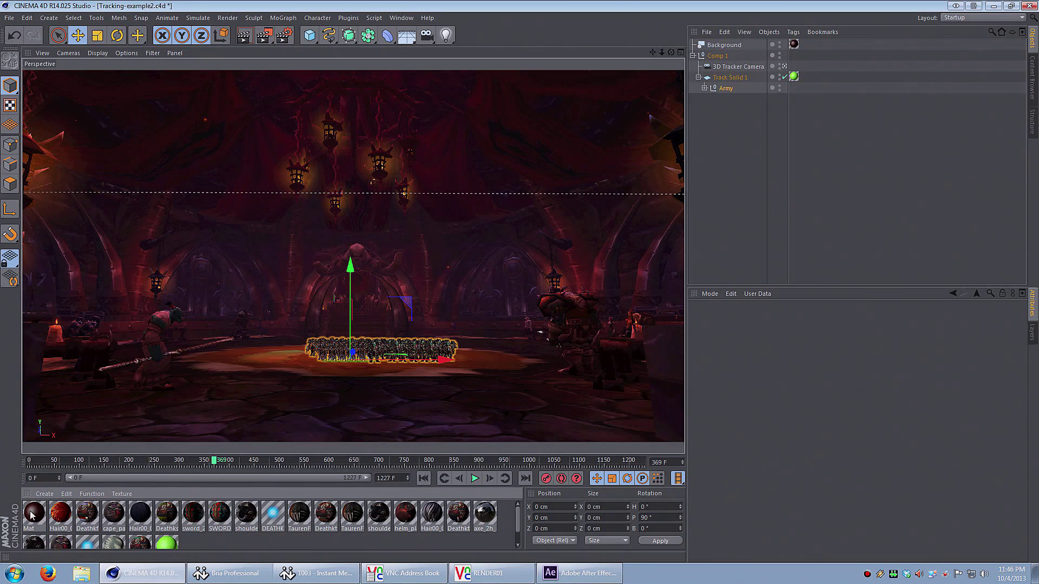
double_click(31, 515)
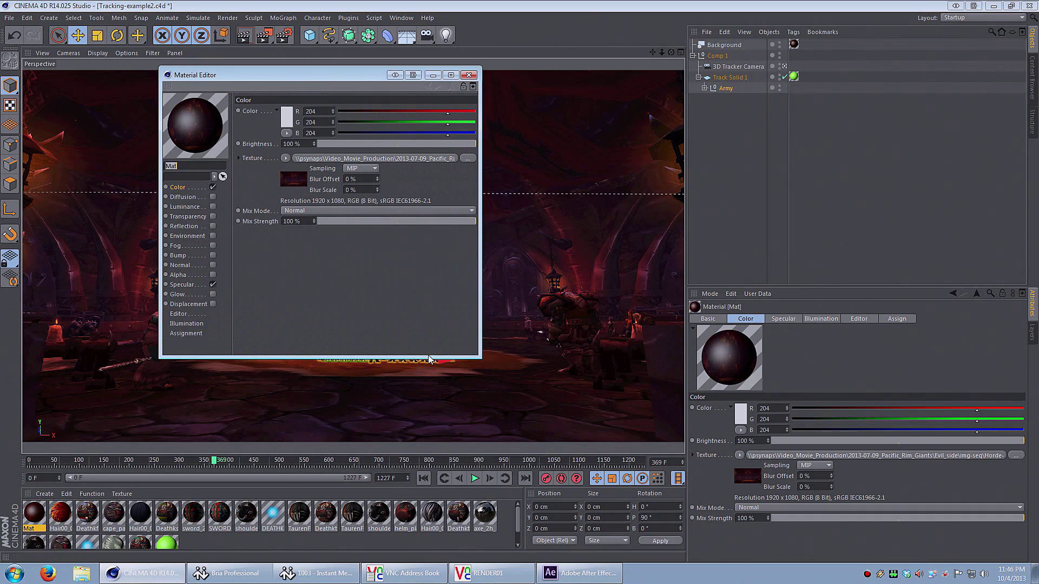
click(297, 179)
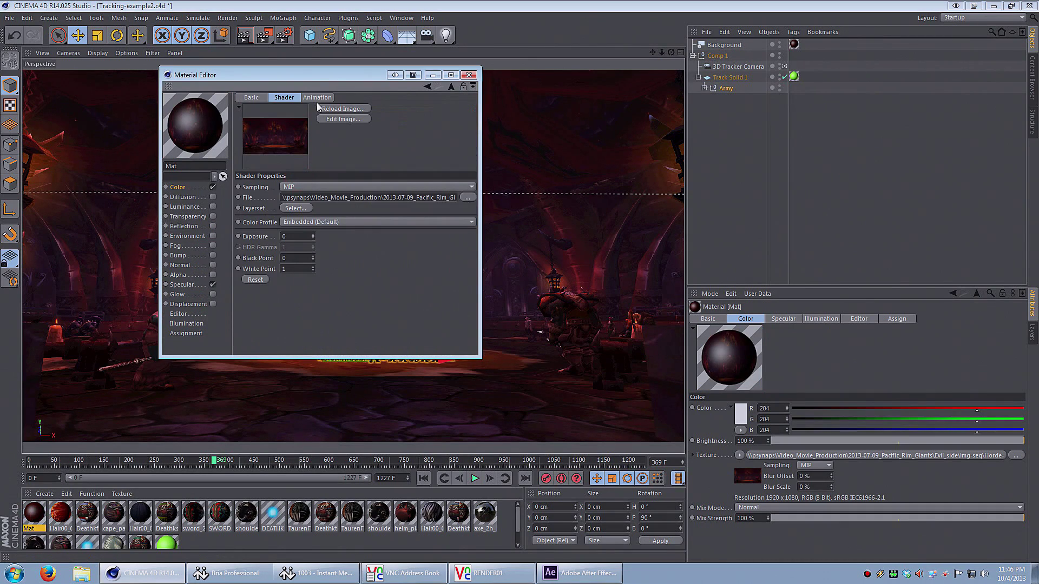
click(317, 98)
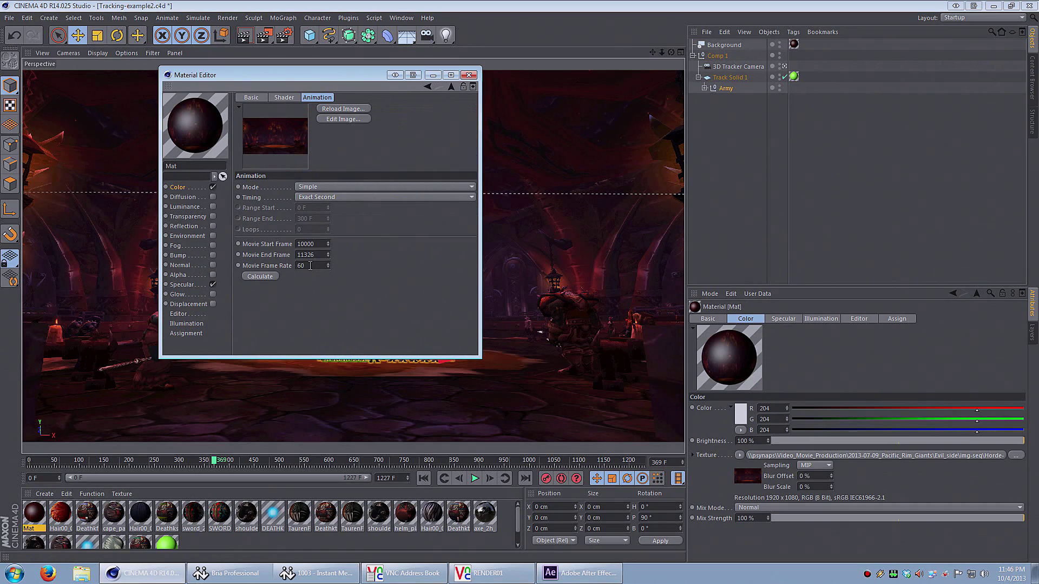
click(260, 277)
click(468, 75)
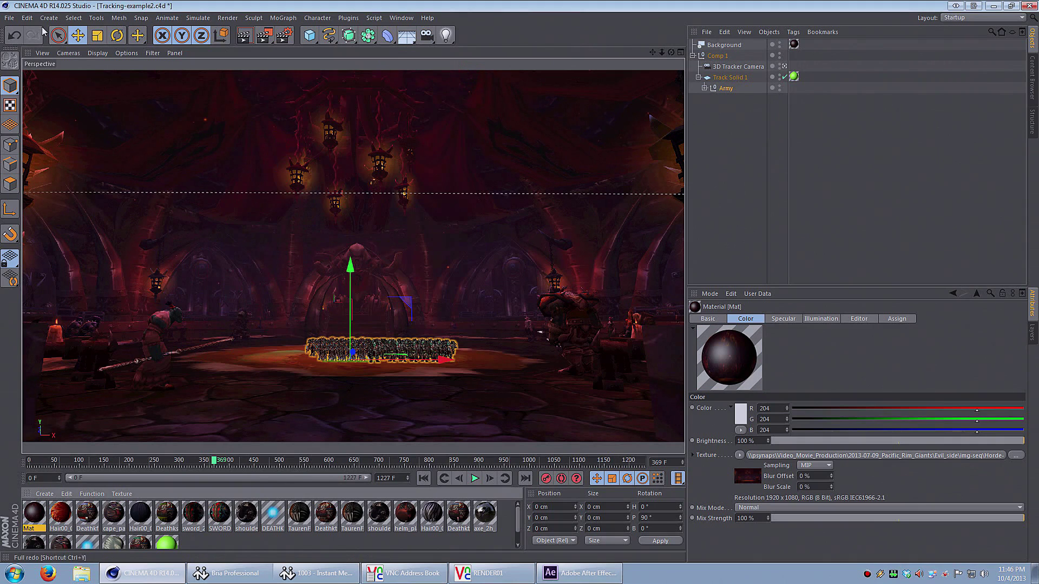
Step: Set the project frame rate to 60 FPS and scrub the timeline to check the background
click(26, 17)
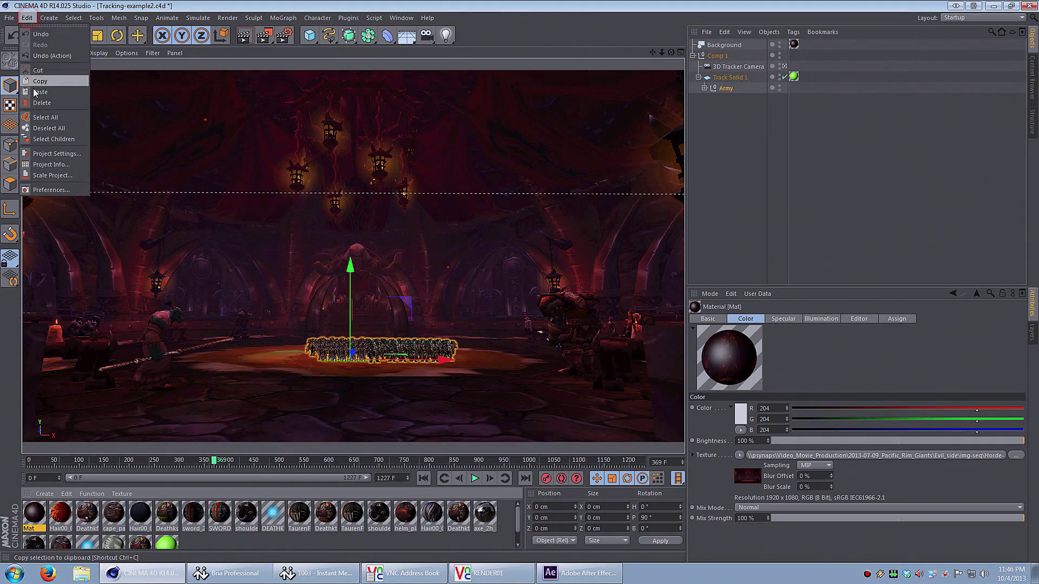
click(54, 154)
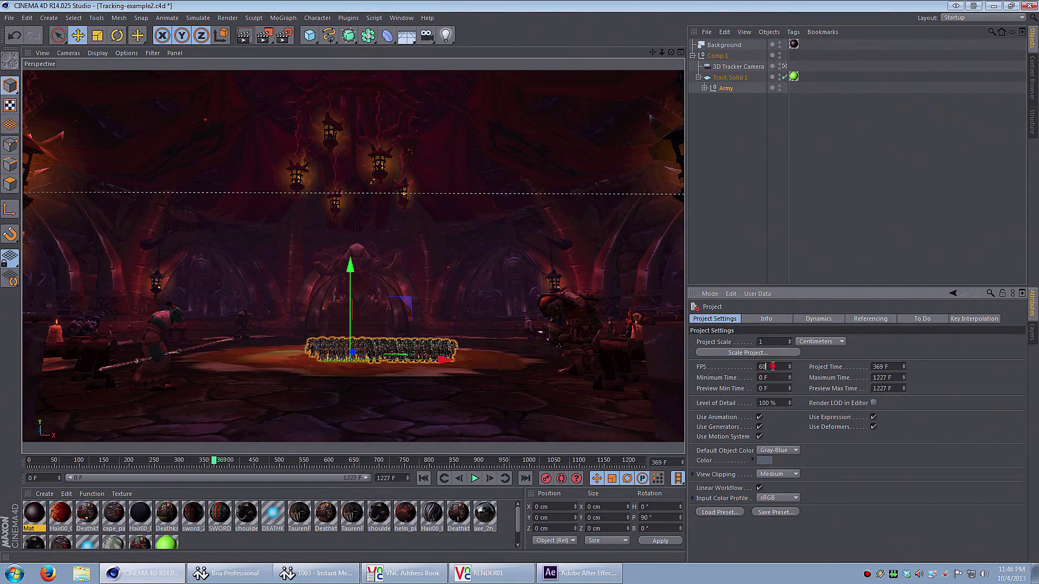
mouse_move(213, 464)
mouse_down()
mouse_move(365, 475)
mouse_move(280, 476)
mouse_up()
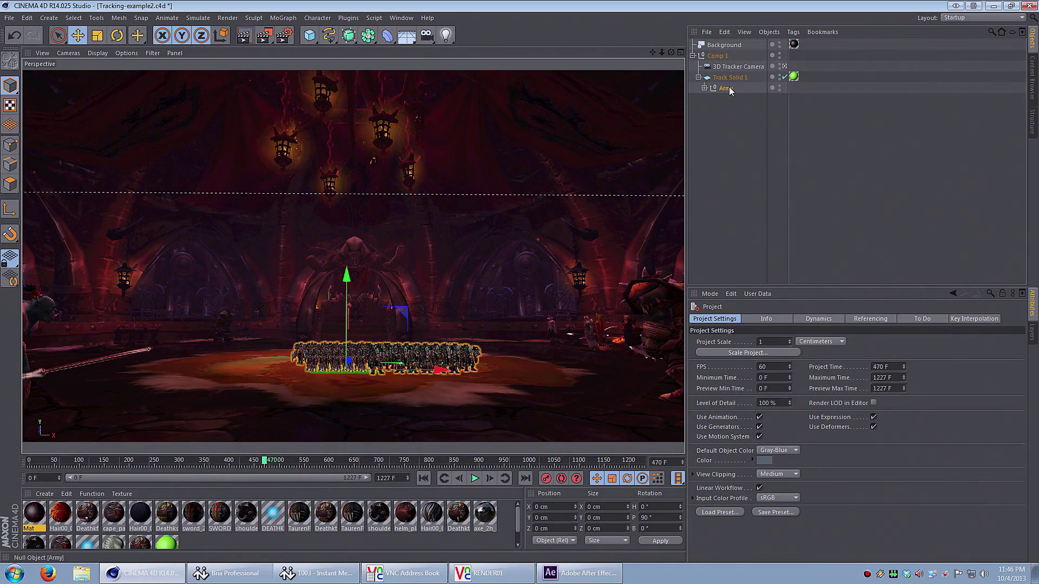
Step: Scale the Army null to 50 on X, Y and Z
click(726, 88)
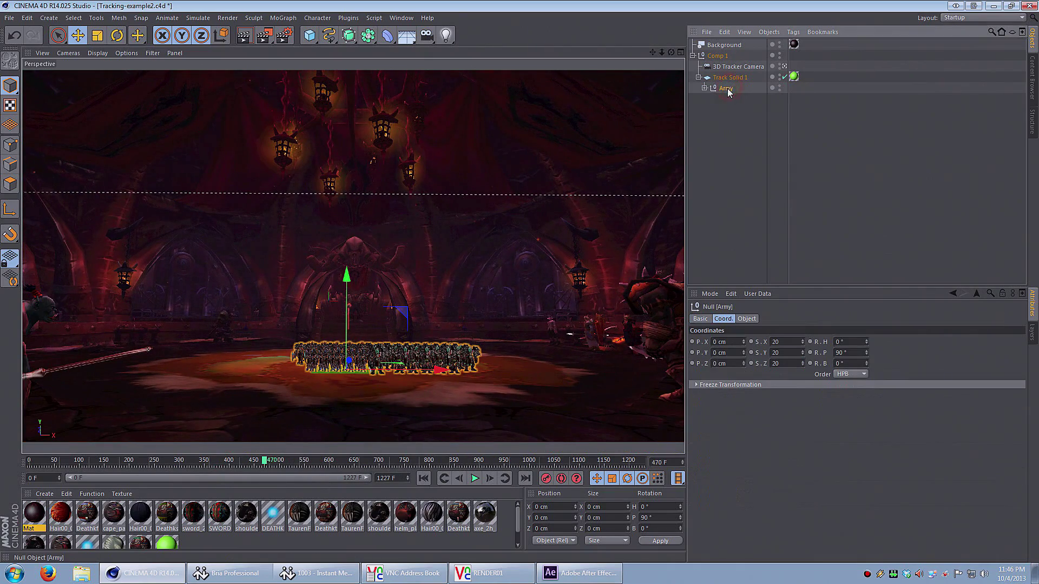
click(785, 341)
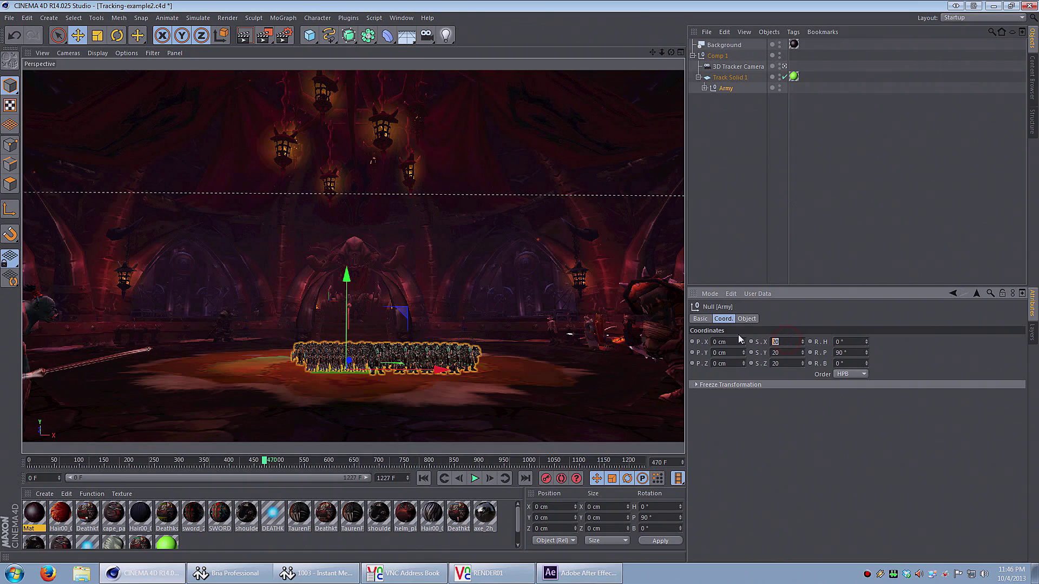
text(50)
key(Tab)
text(50)
key(Tab)
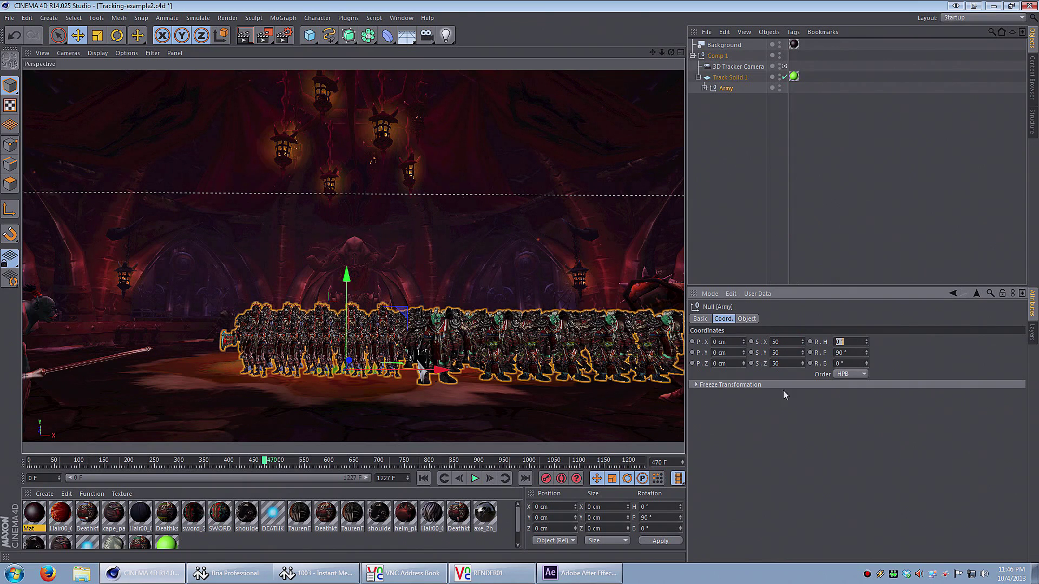
Step: Move the Army to X −1850.149 cm, Y 593.097 cm so it stands on the floor
click(768, 134)
click(428, 346)
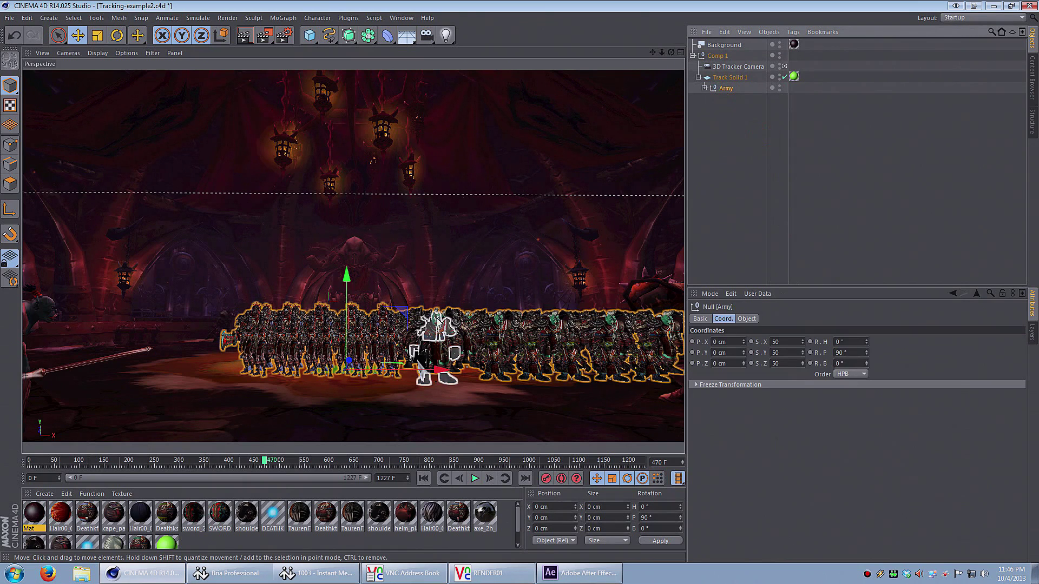
drag(420, 366, 332, 372)
drag(243, 463, 314, 481)
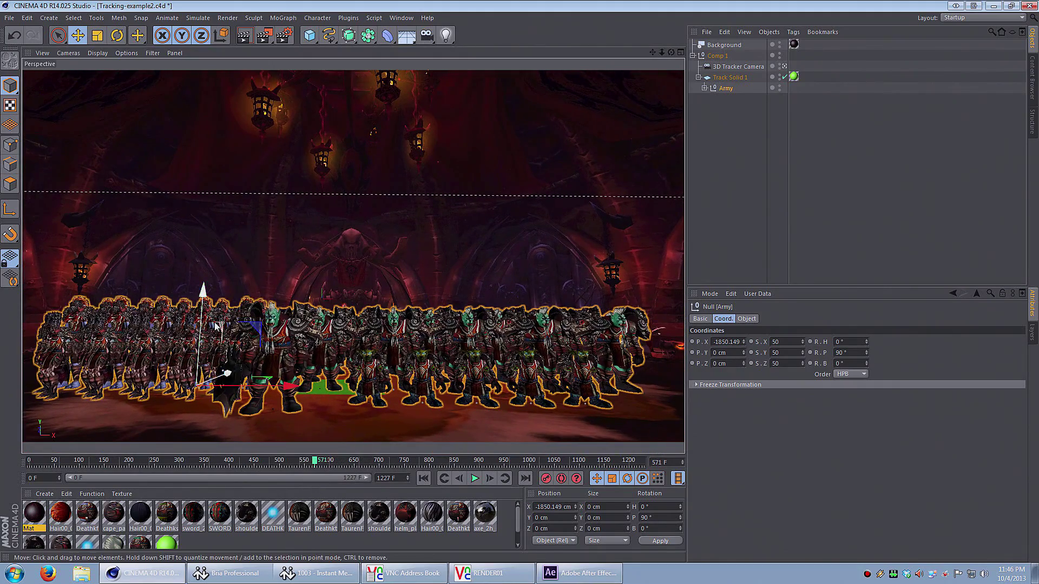
drag(227, 375, 242, 366)
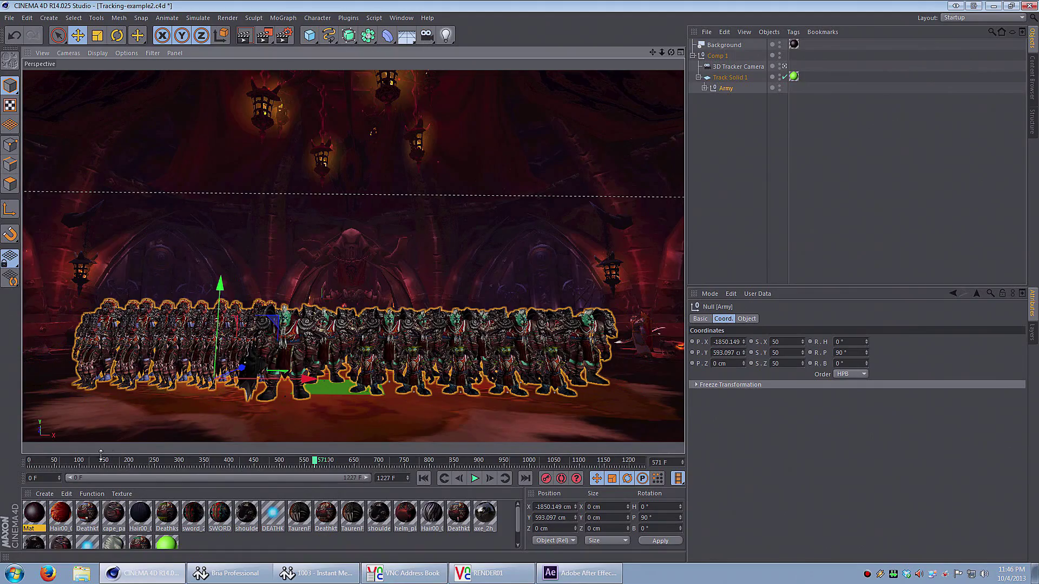